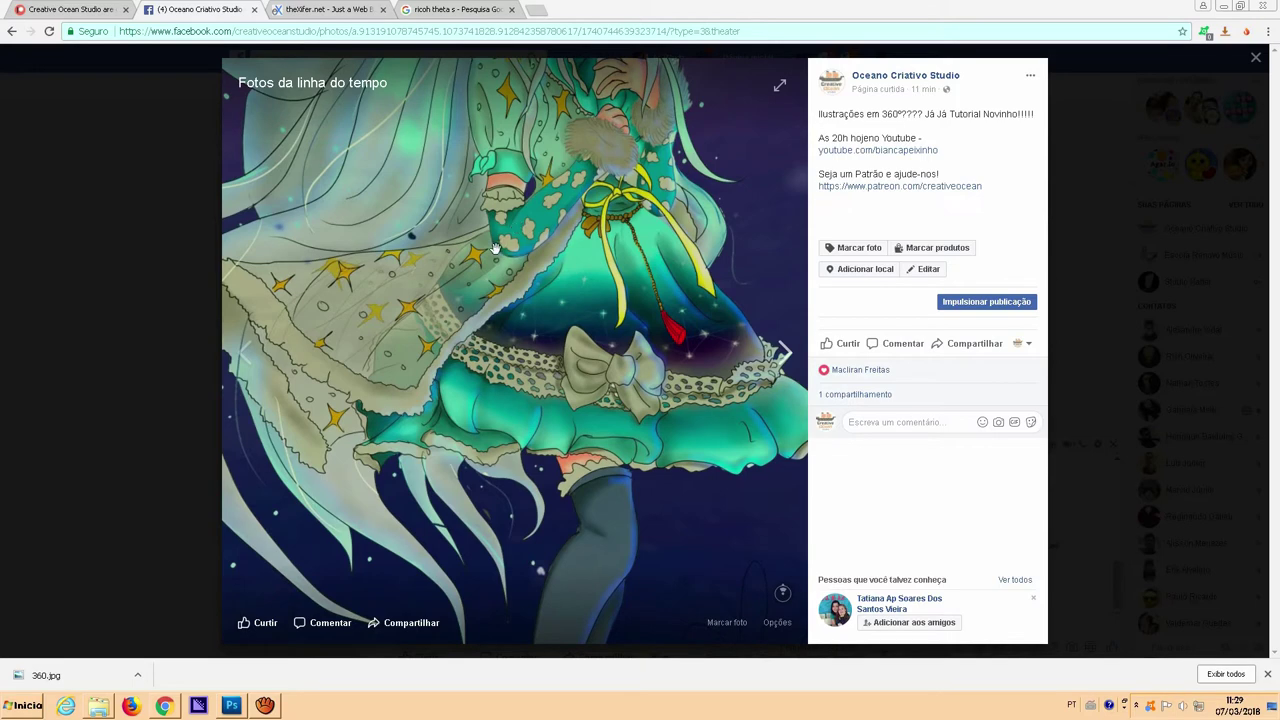
Look around the 360° illustration on Facebook, zoom out to see the whole figure, and bring up the 'ricoh theta s' results
drag(483, 237, 508, 292)
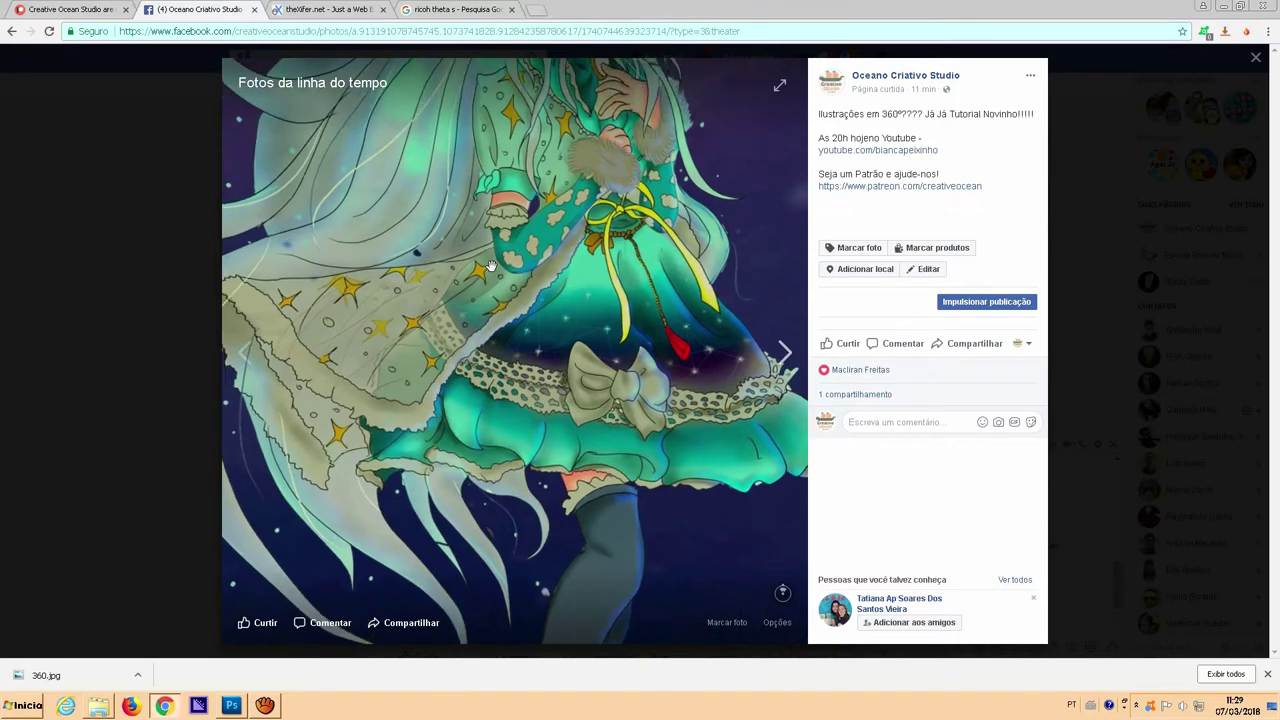
scroll(508, 292, down, 3)
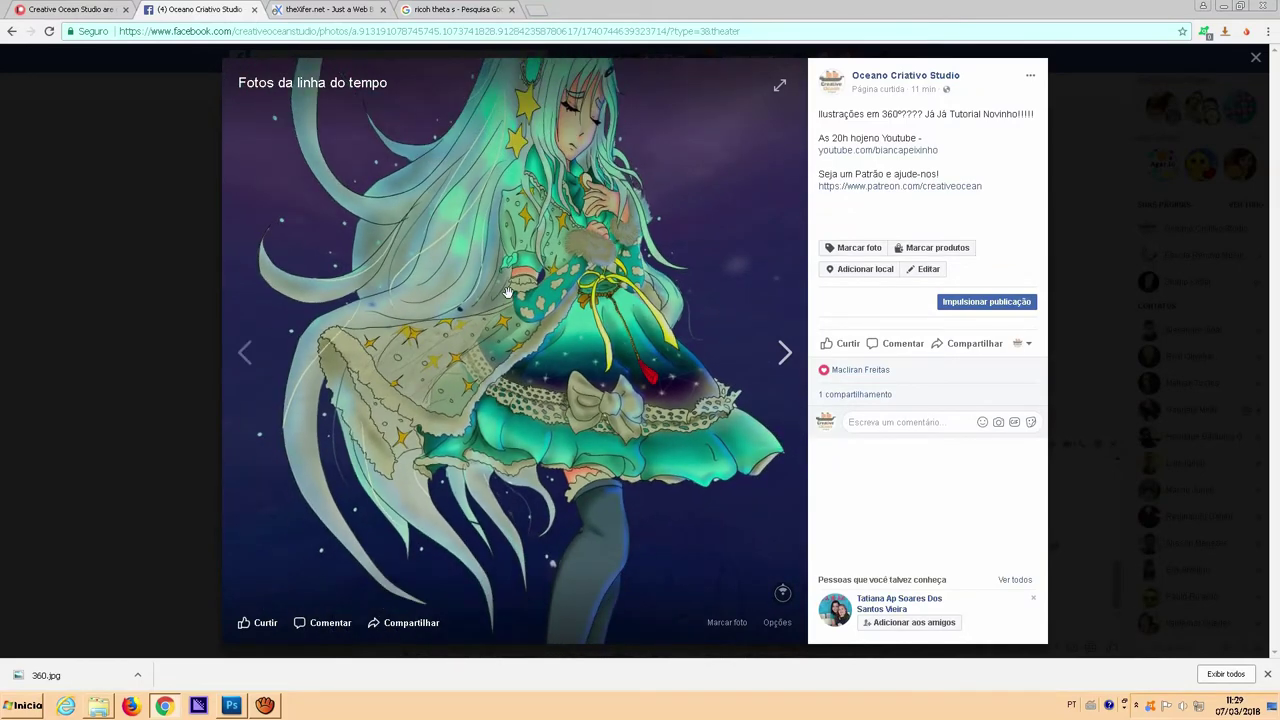
scroll(448, 270, down, 2)
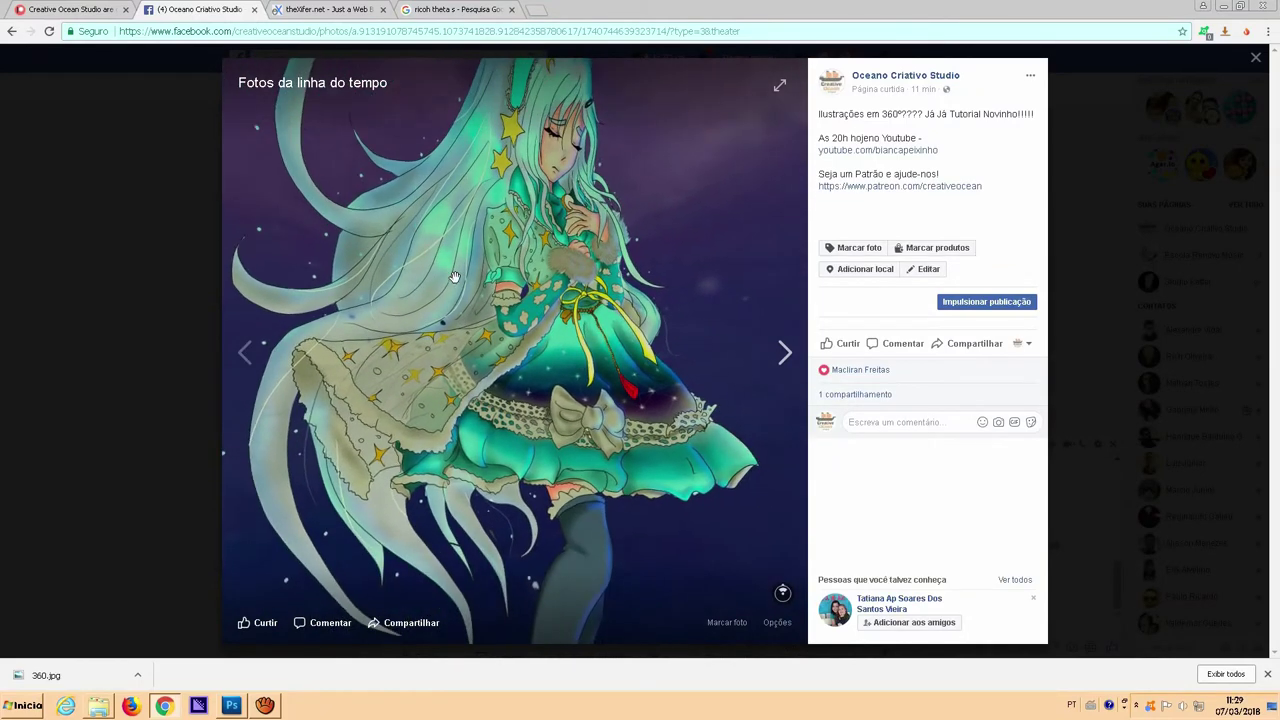
click(440, 9)
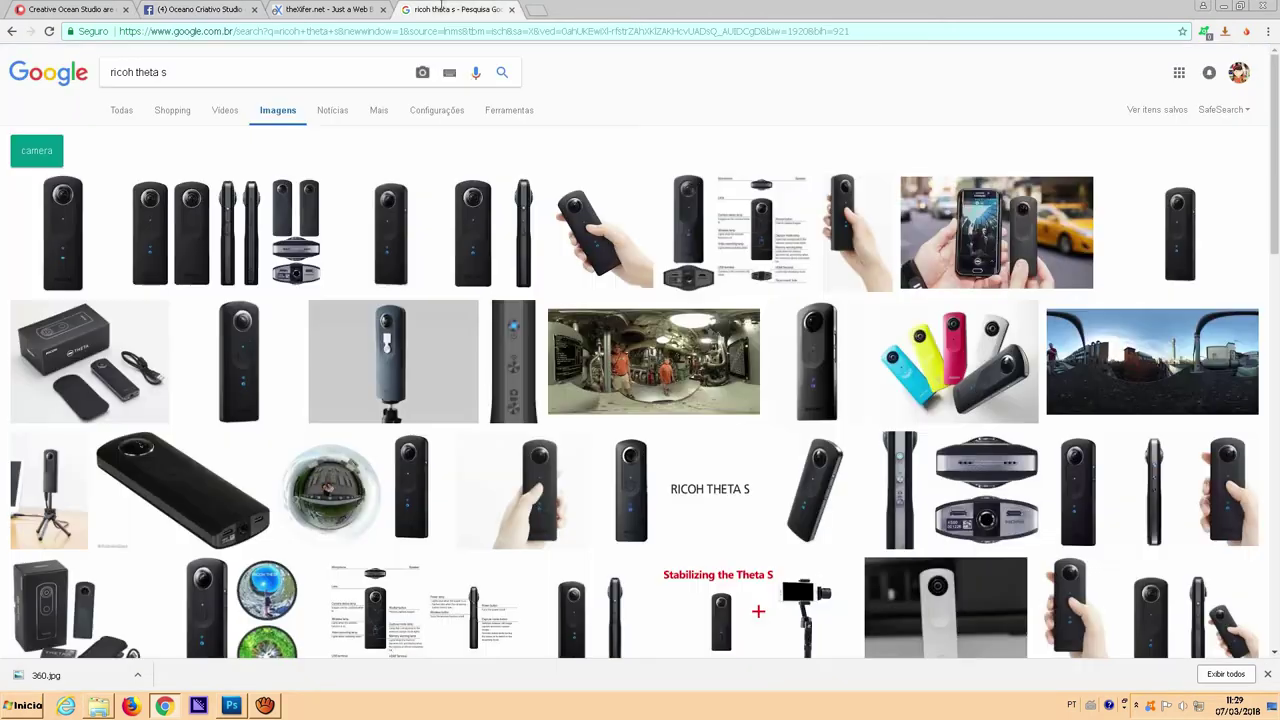
Review the Ricoh THETA S results and the theXifer.net page, then return to Facebook and Photoshop
scroll(432, 330, down, 3)
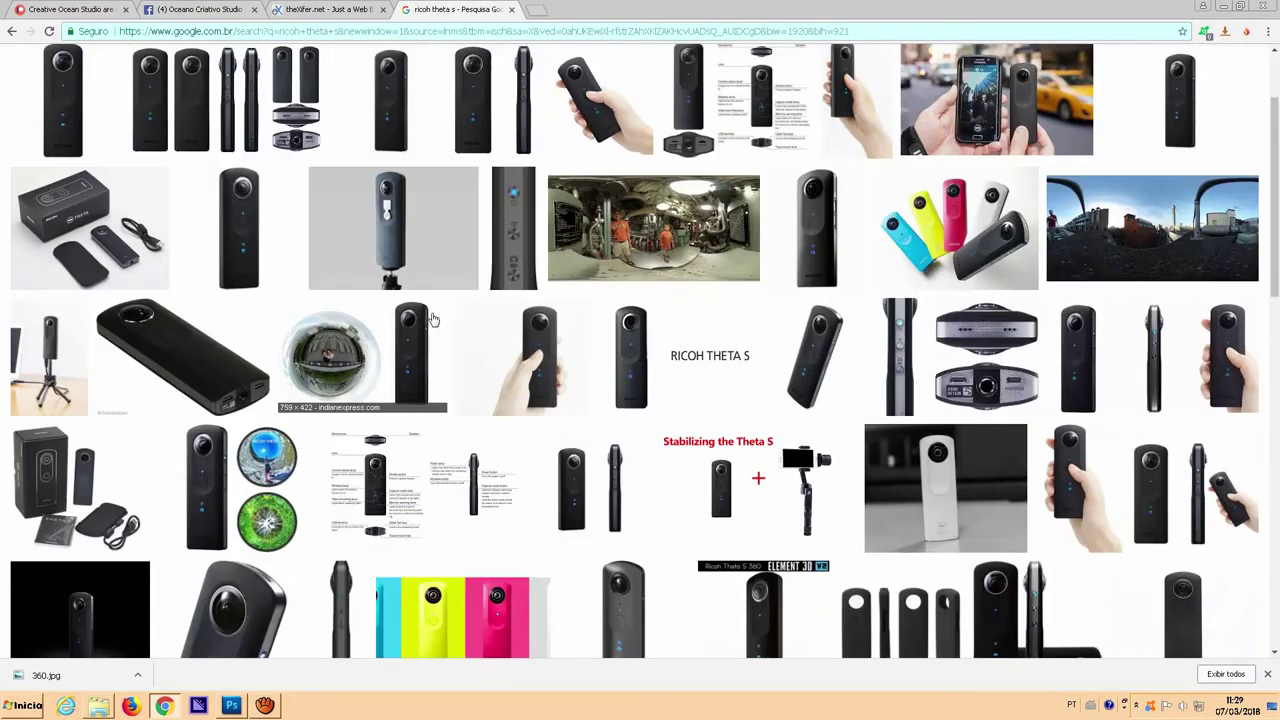
click(200, 9)
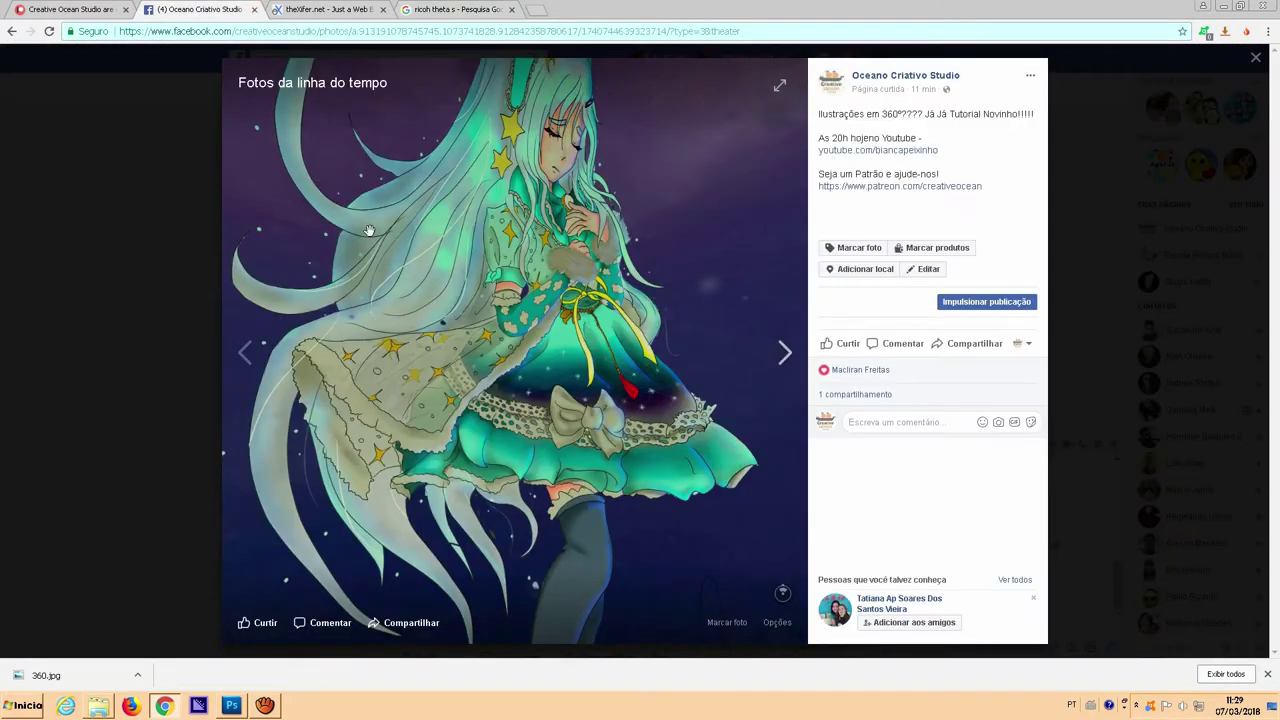
click(328, 9)
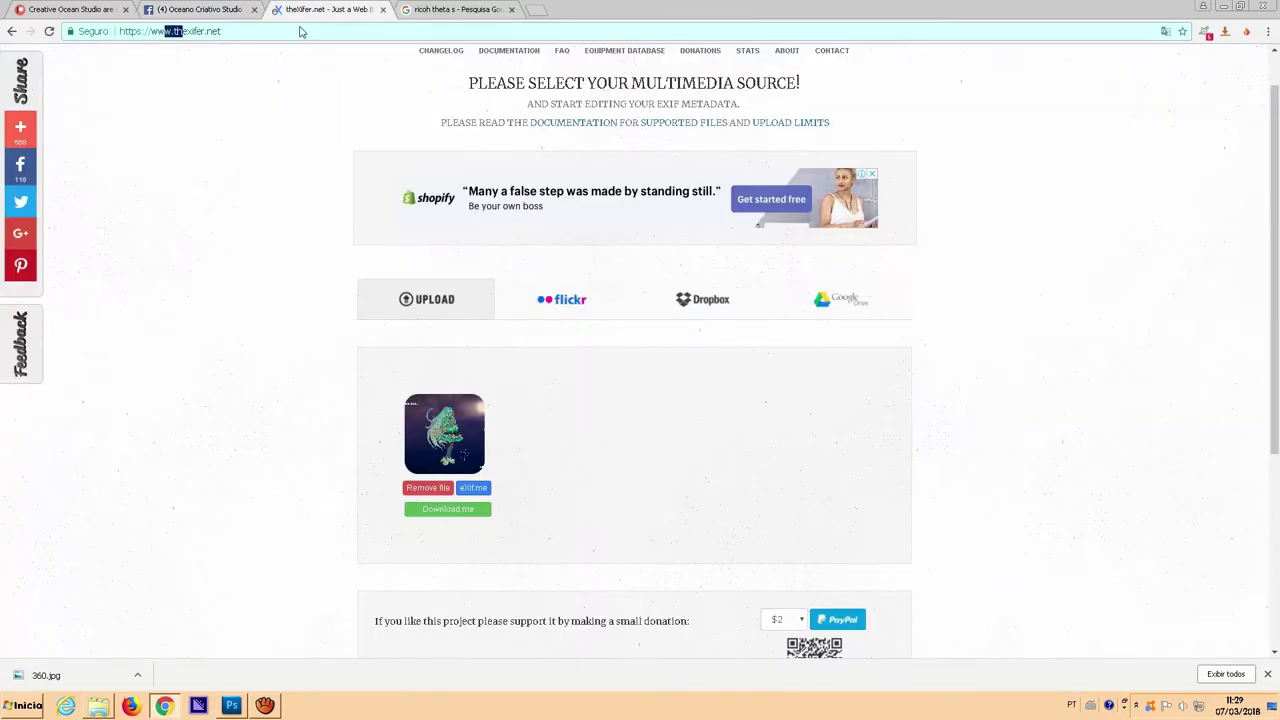
drag(221, 31, 157, 31)
click(215, 8)
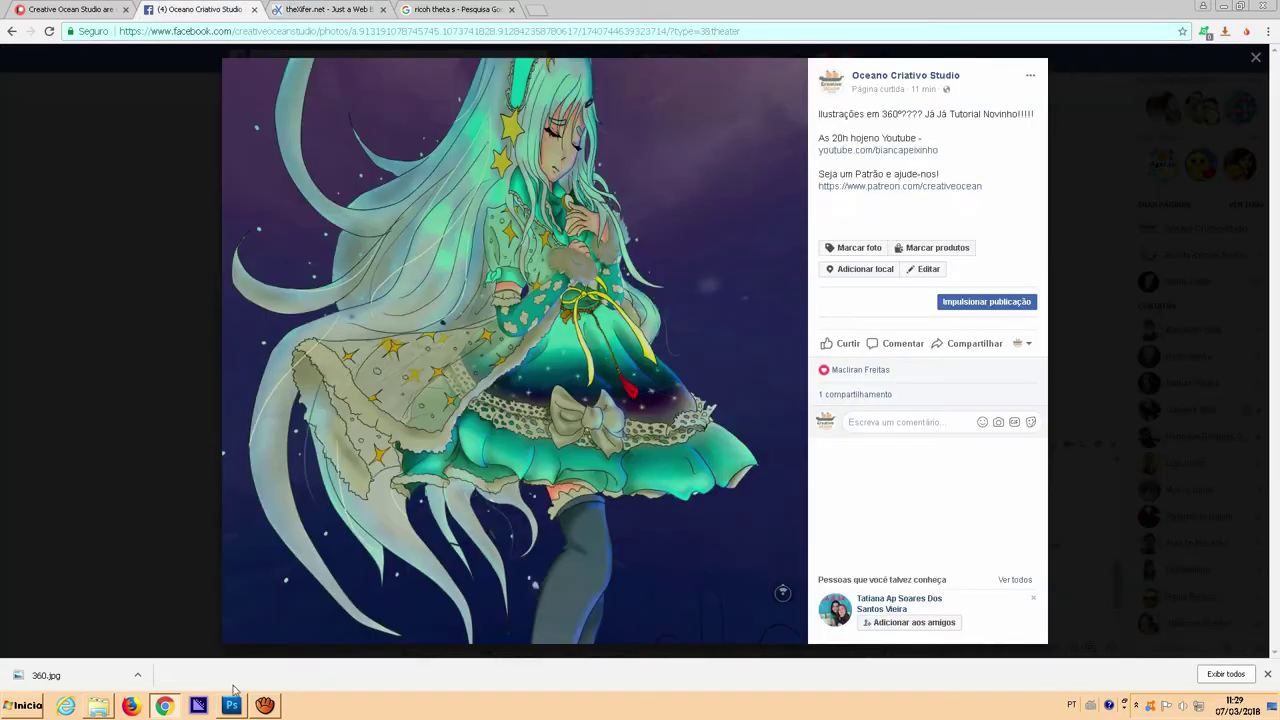
click(238, 710)
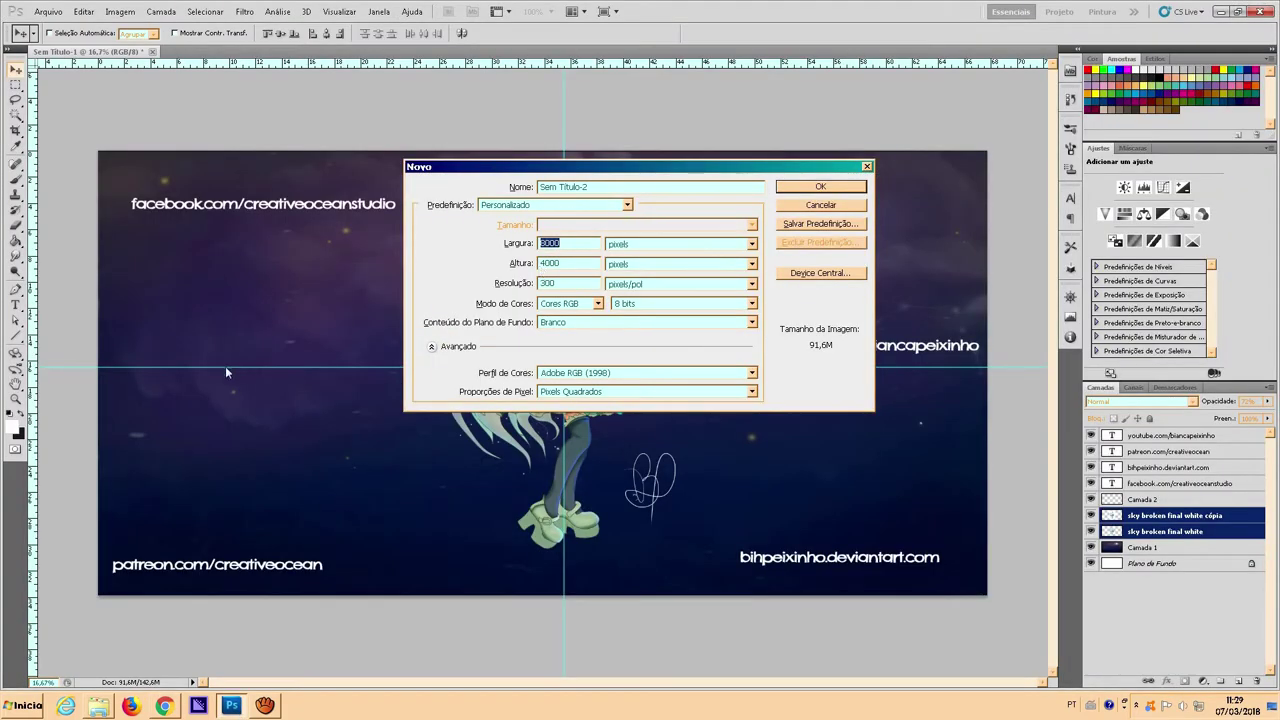
Create a new blank 8000 × 4000 px document at 300 pixels/inch
click(814, 206)
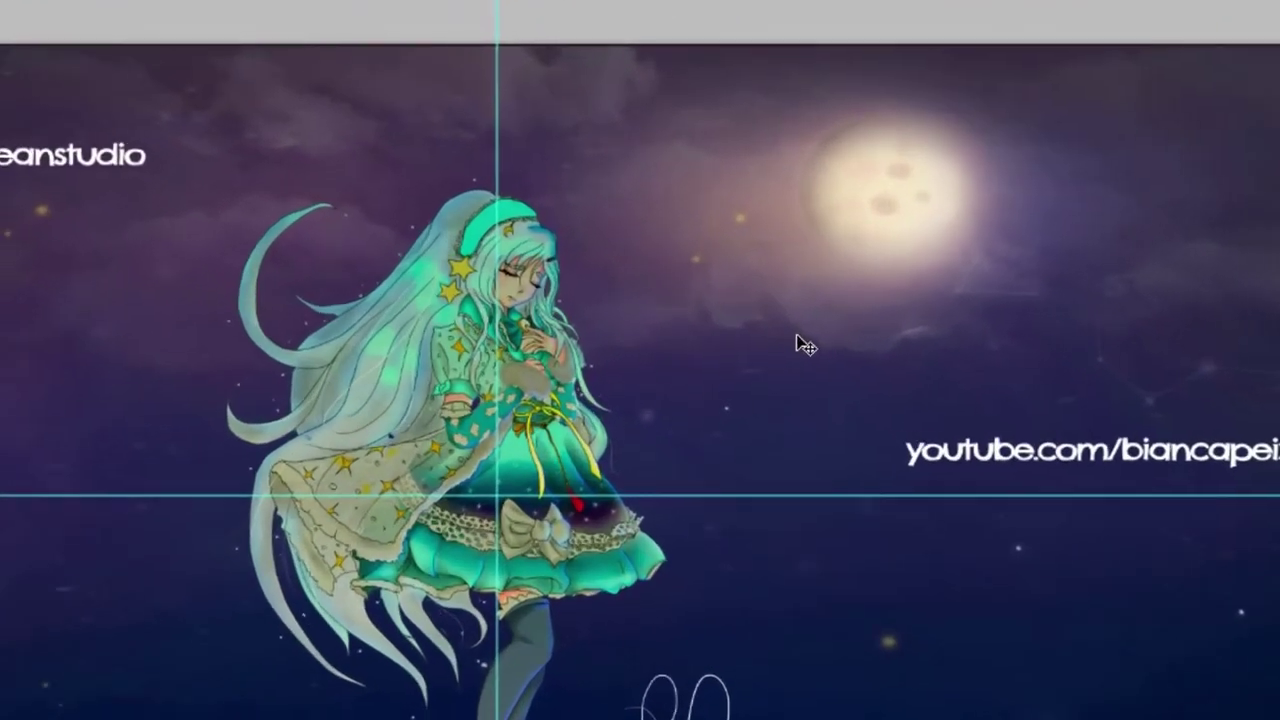
key(ctrl+n)
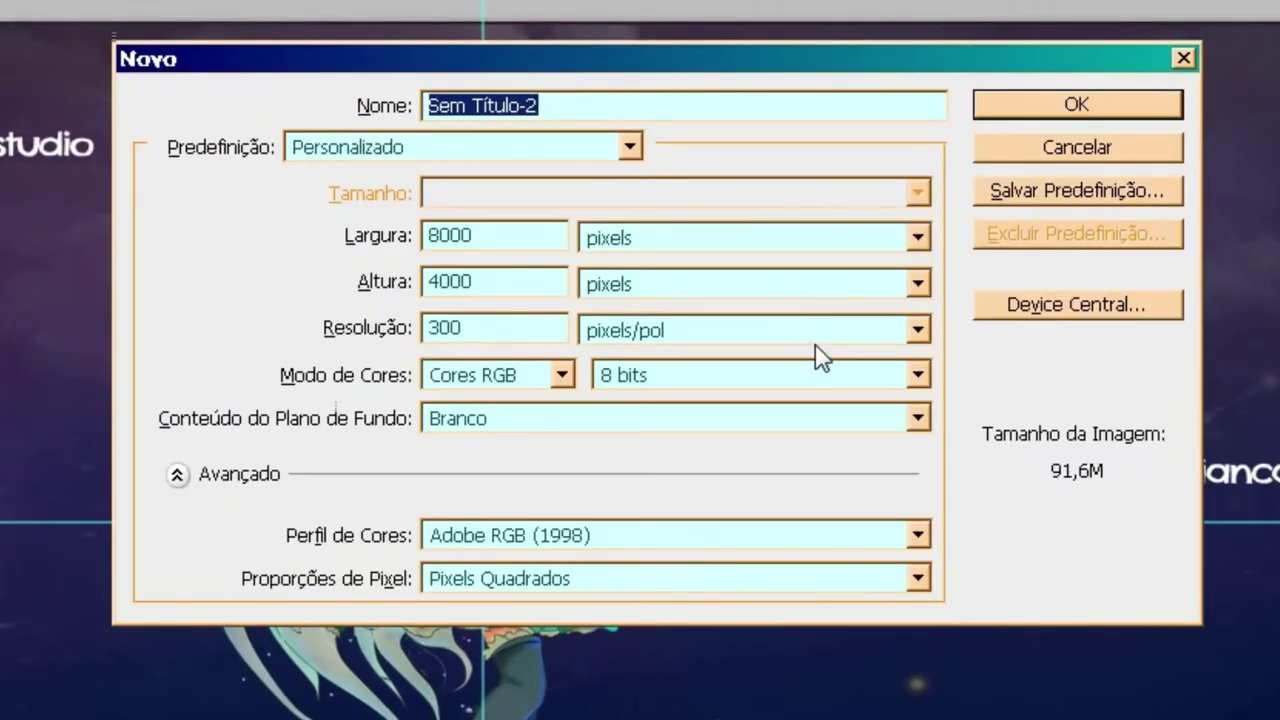
click(549, 241)
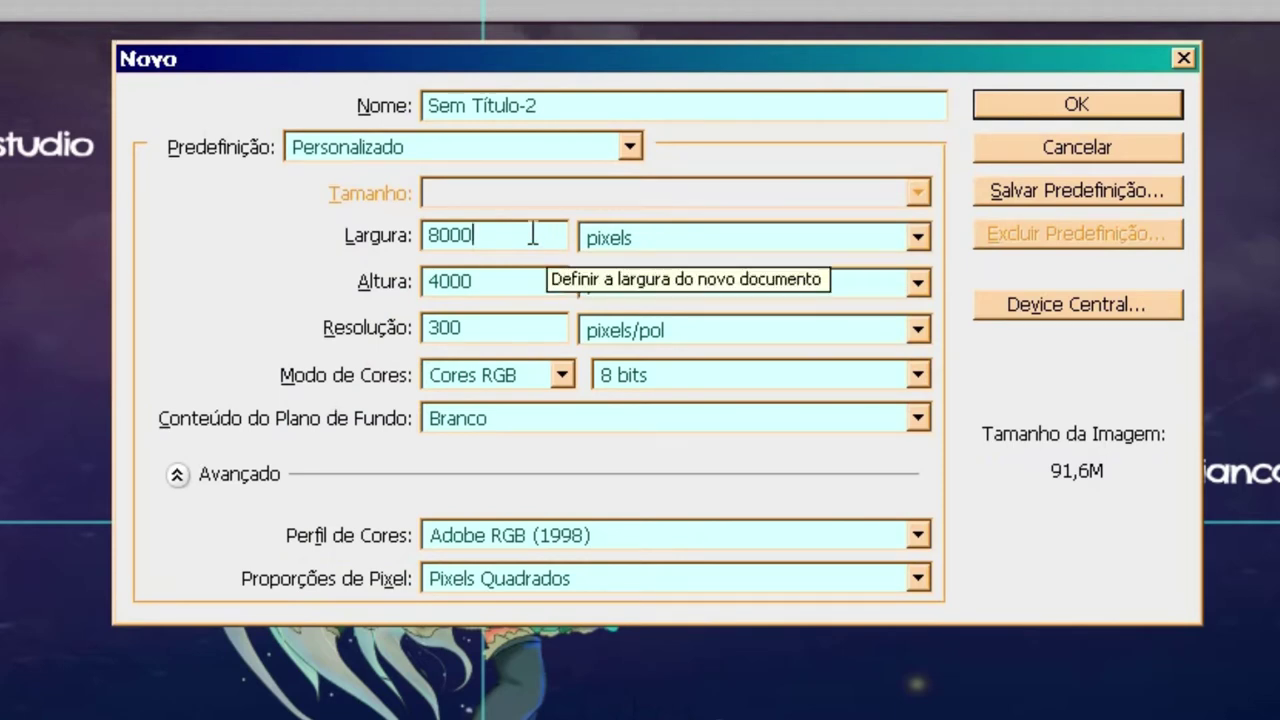
key(ctrl+a)
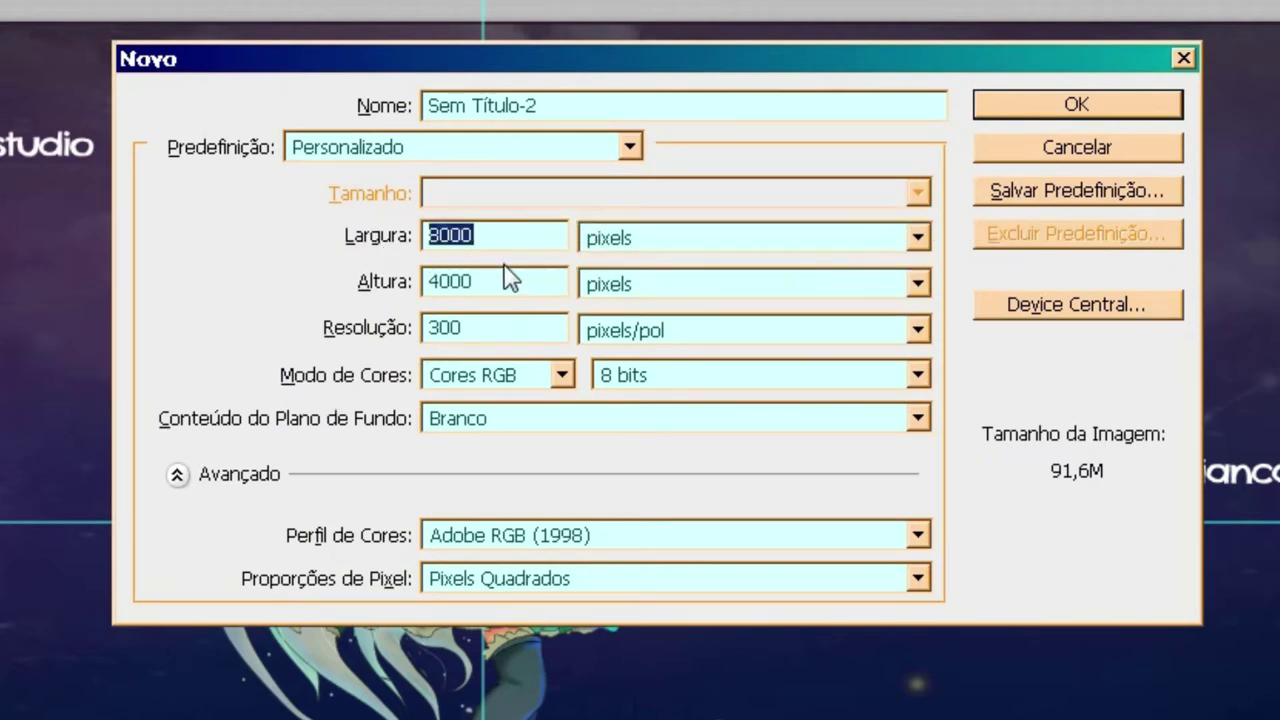
click(502, 281)
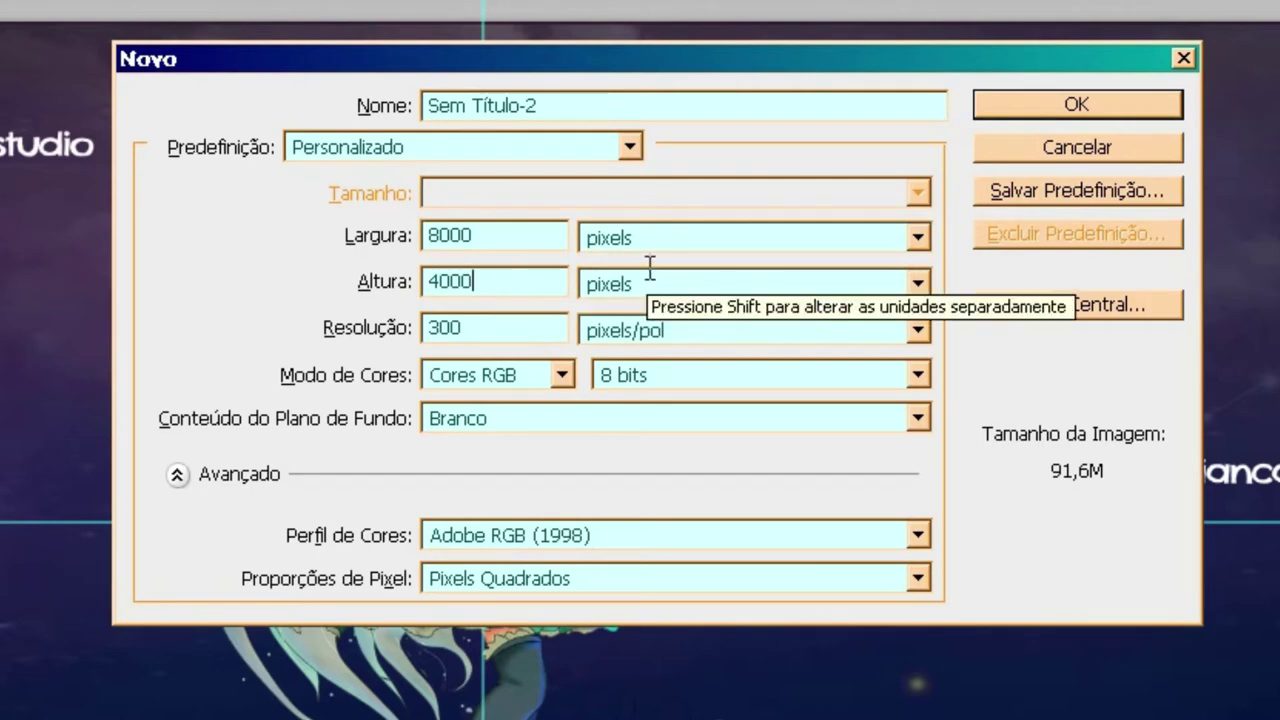
click(674, 286)
click(528, 333)
click(524, 328)
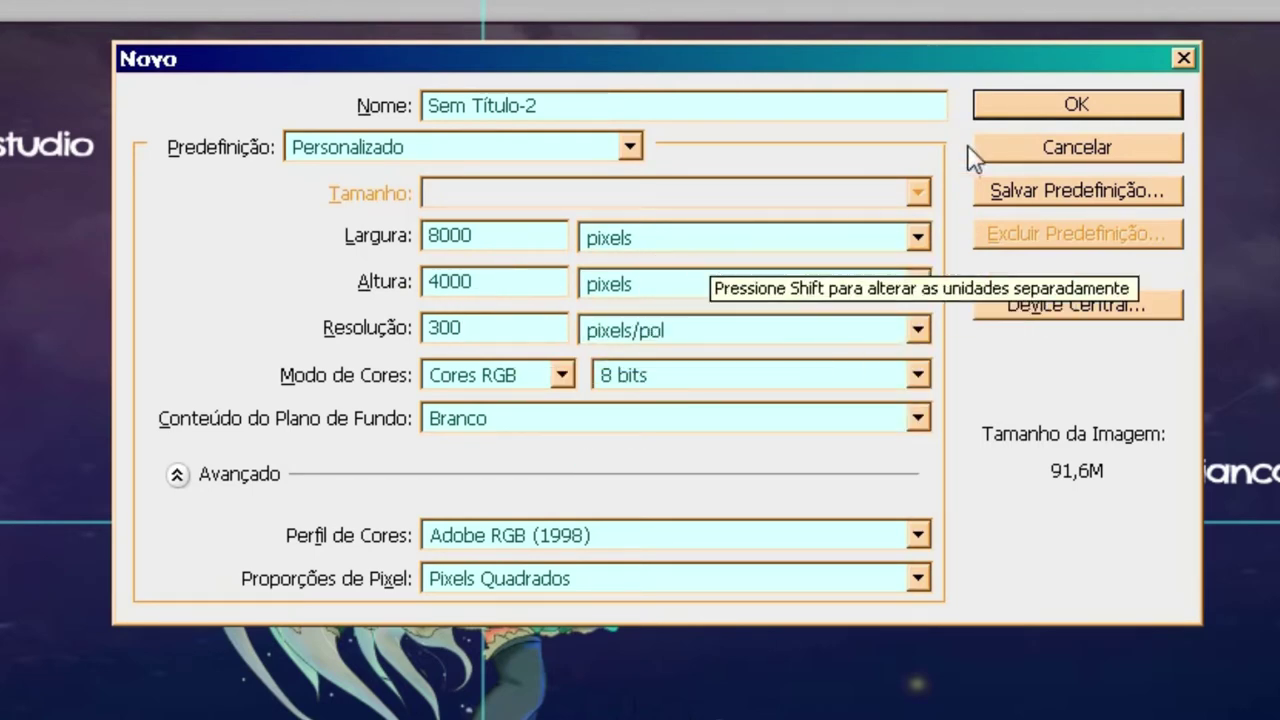
click(1015, 107)
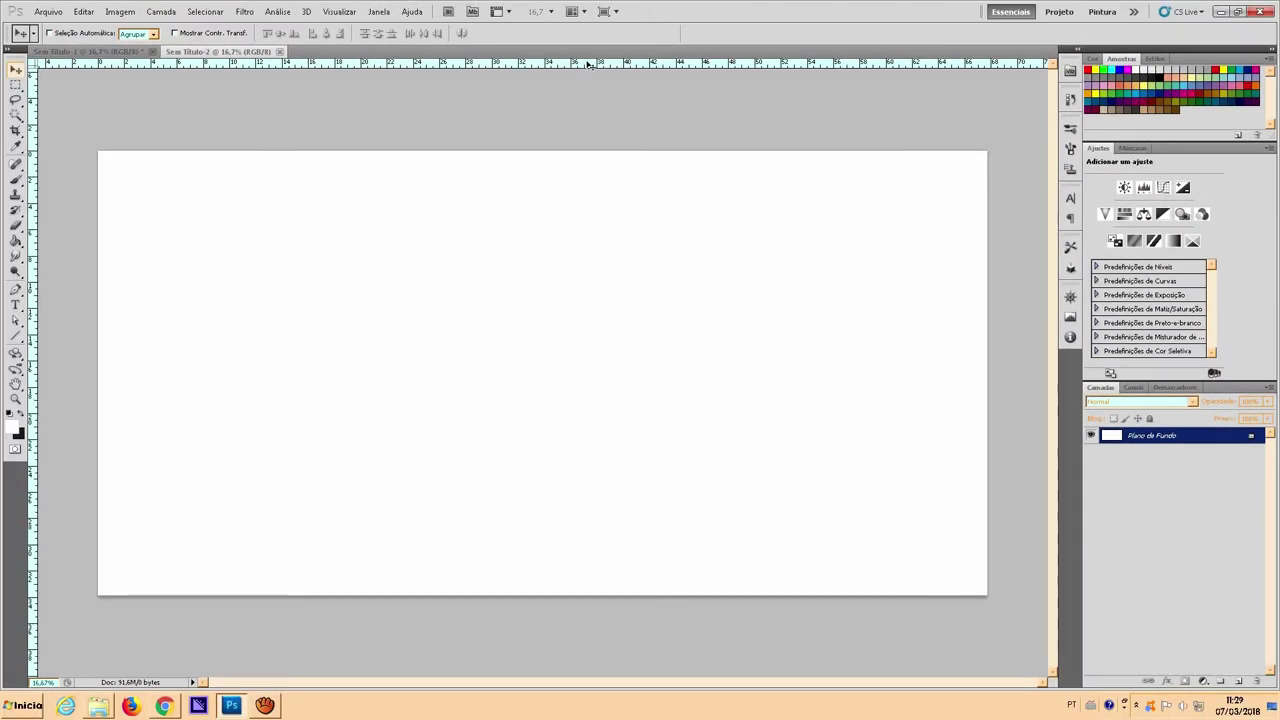
Place horizontal and vertical guides crossing at the centre of the blank canvas
drag(596, 64, 602, 358)
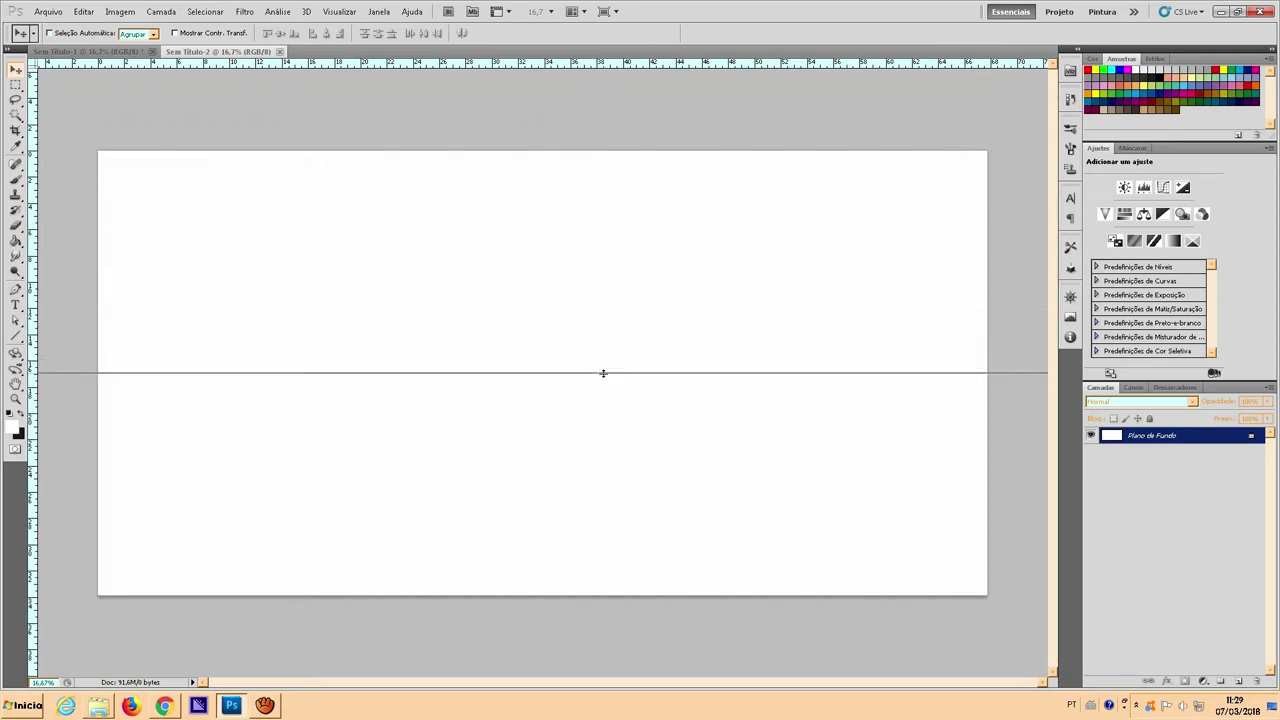
drag(602, 358, 603, 373)
mouse_move(36, 284)
mouse_down()
mouse_move(574, 351)
mouse_move(543, 355)
mouse_up()
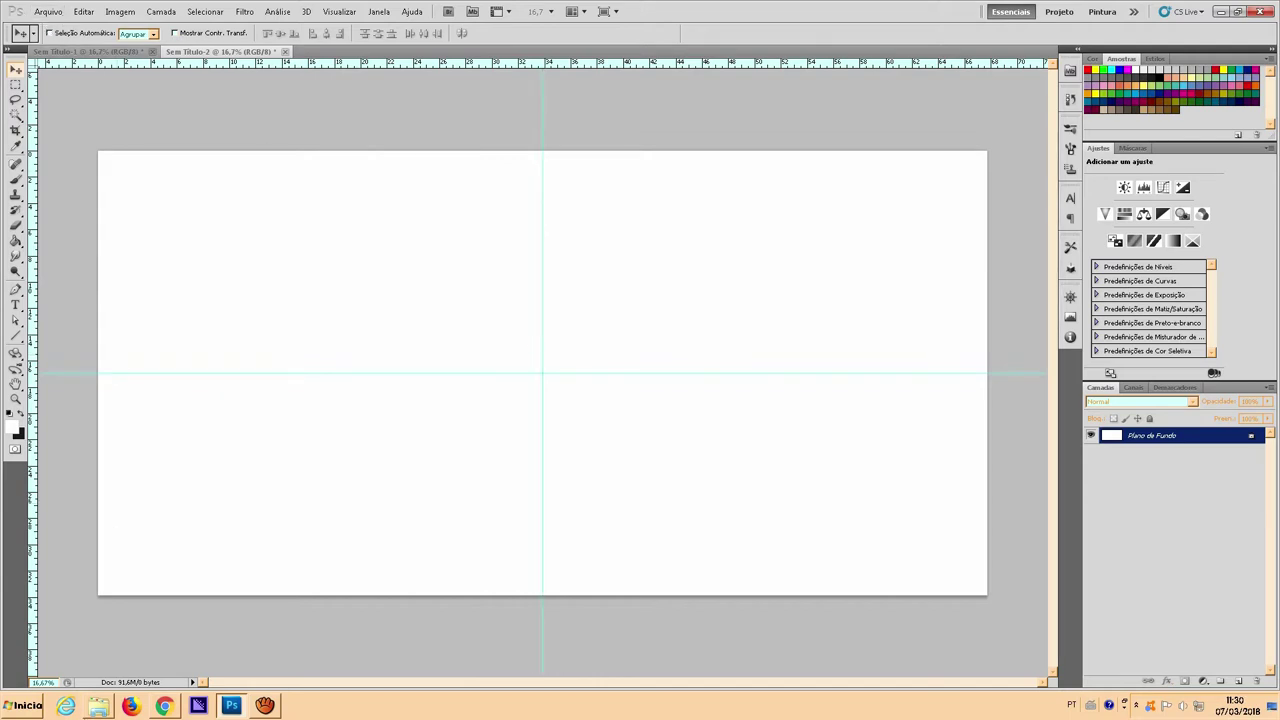
click(98, 706)
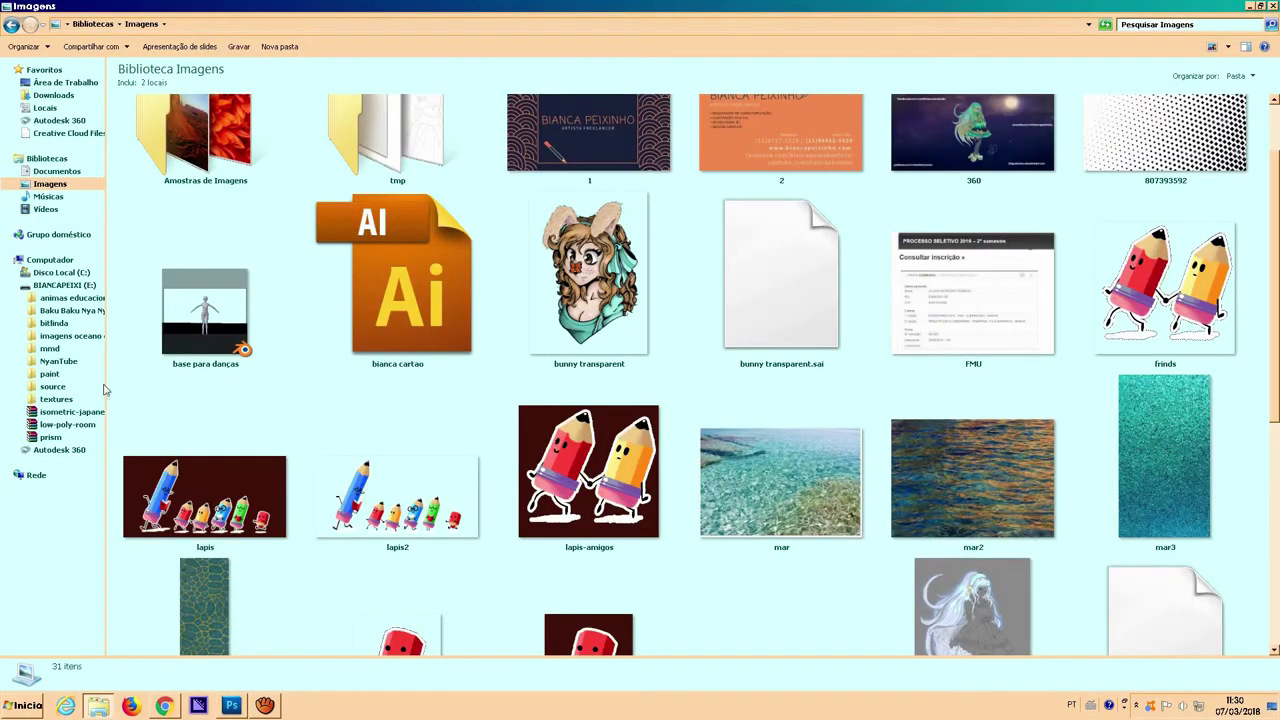
mouse_move(56, 171)
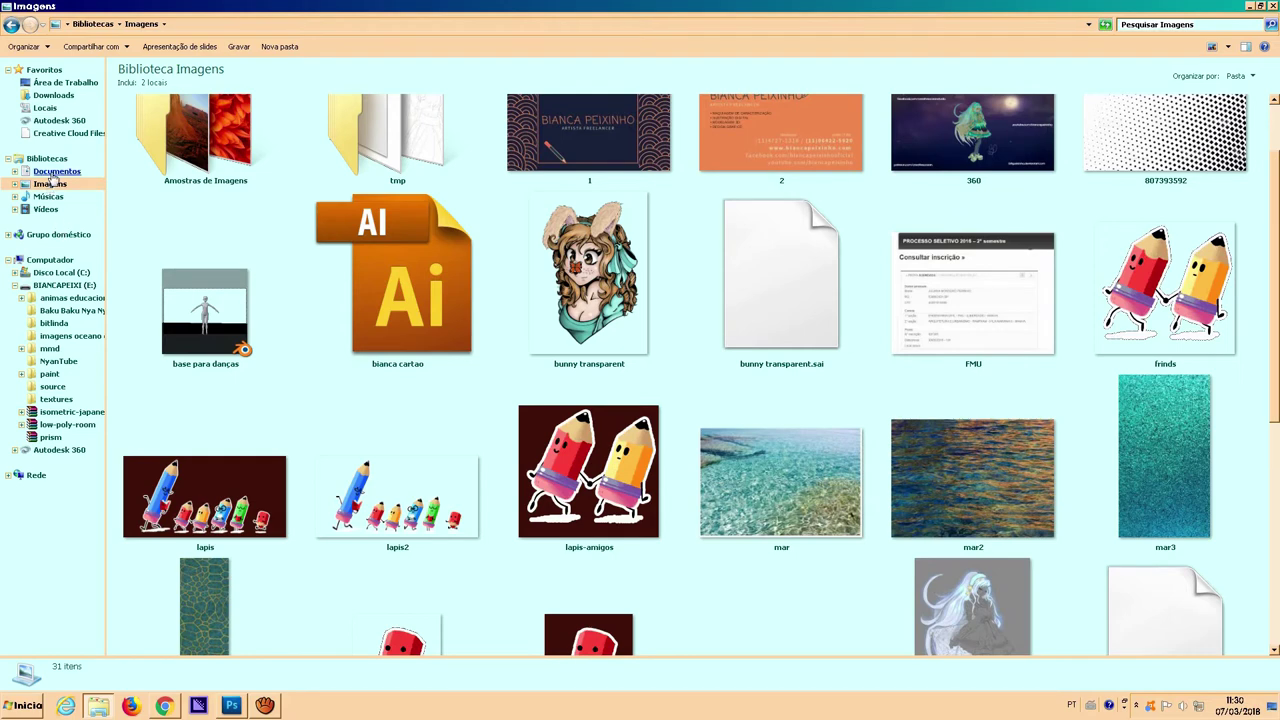
From Documentos > shutter, drag 'sky broken final white' onto the Photoshop canvas
click(54, 172)
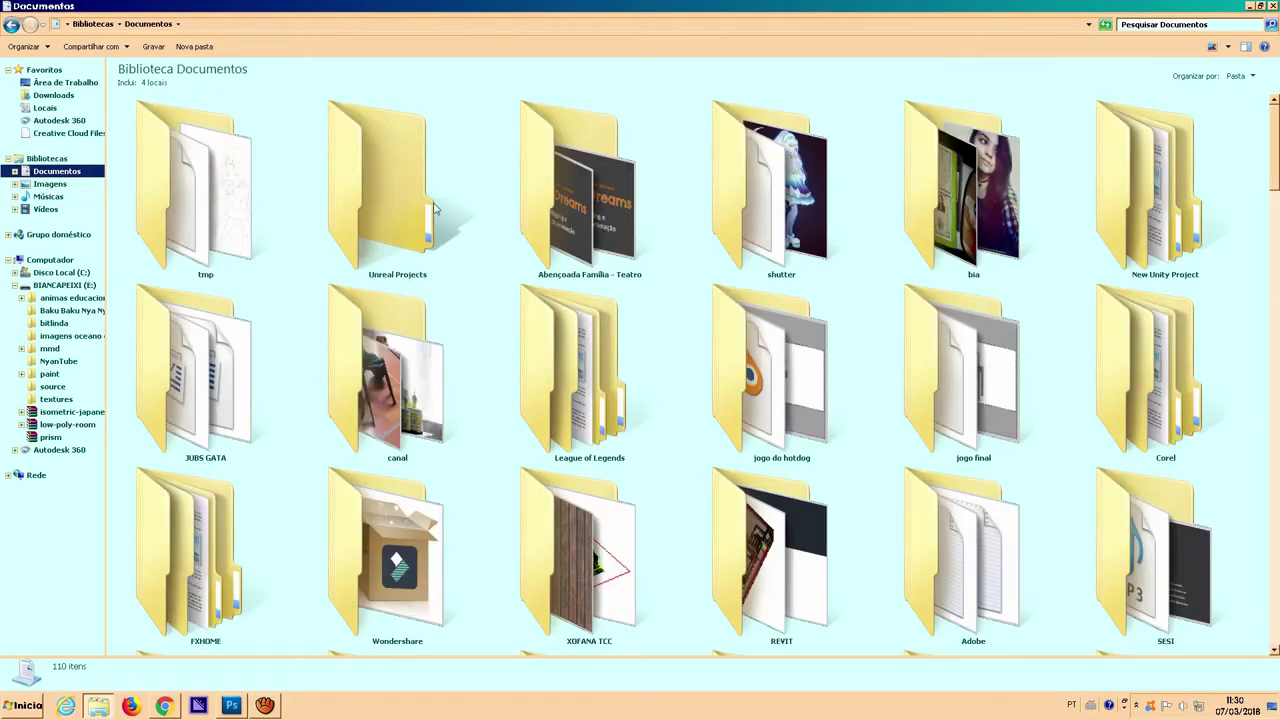
double_click(748, 214)
click(609, 220)
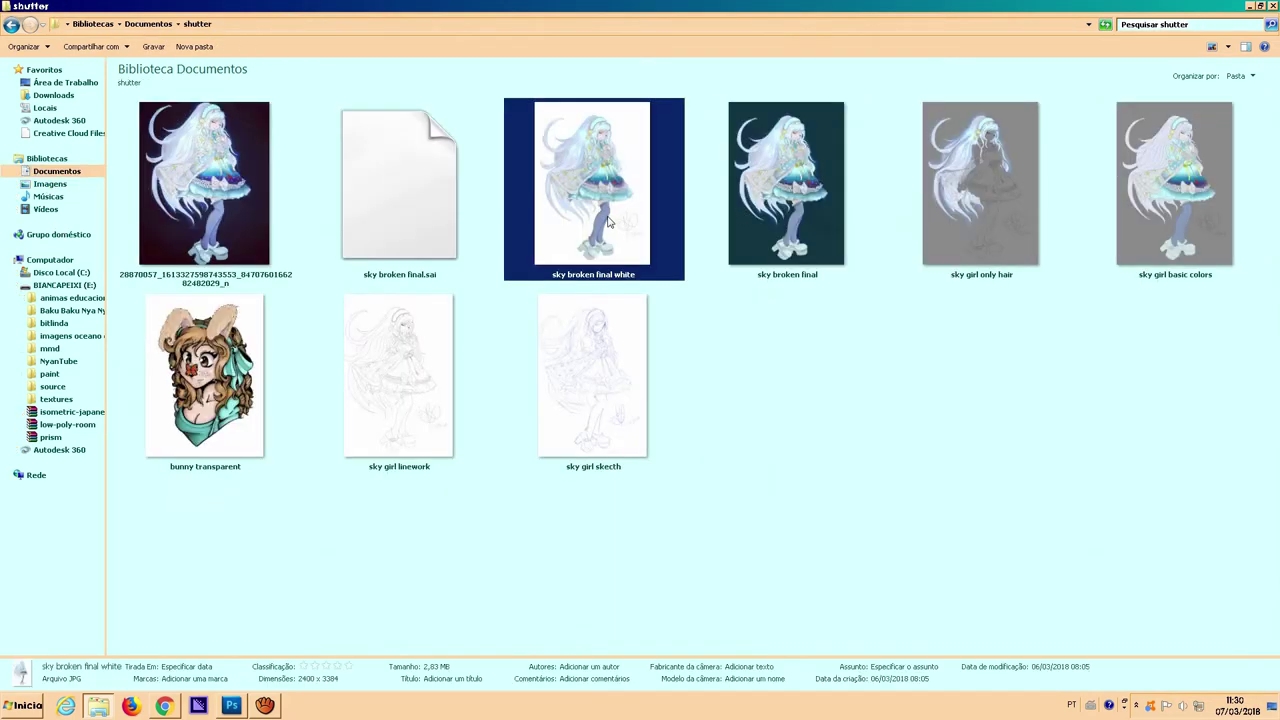
click(270, 707)
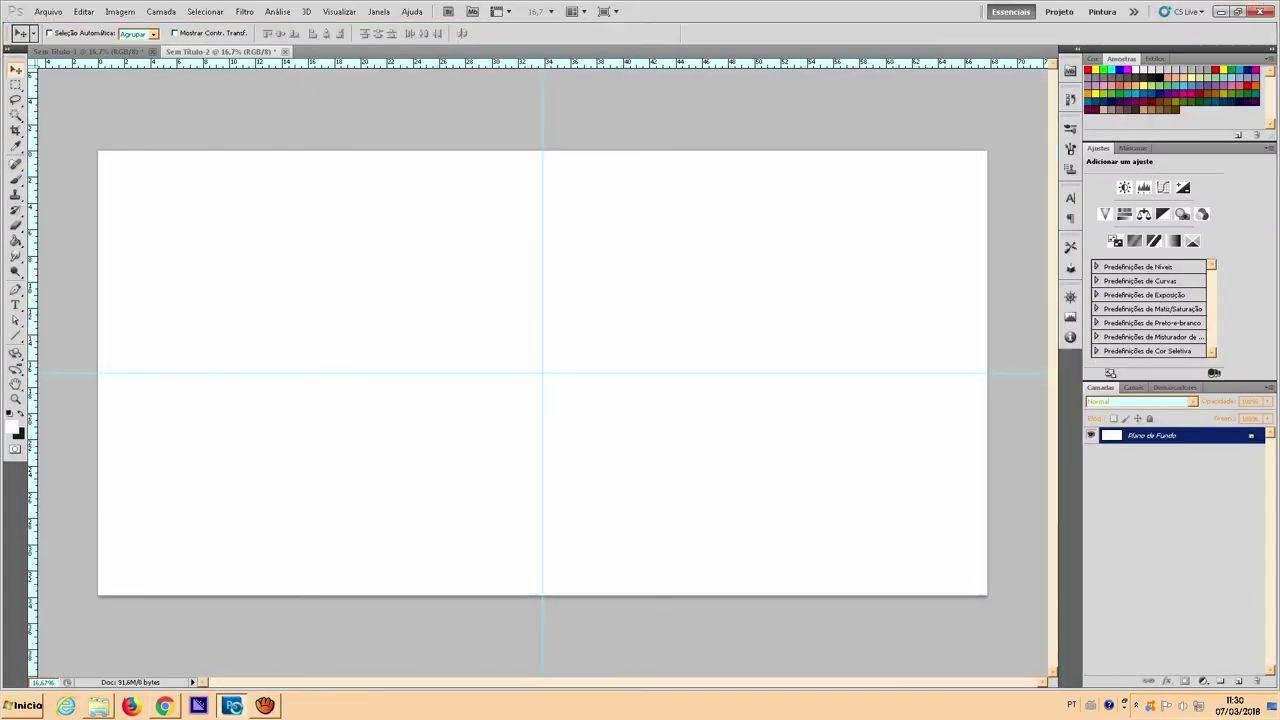
drag(265, 705, 466, 394)
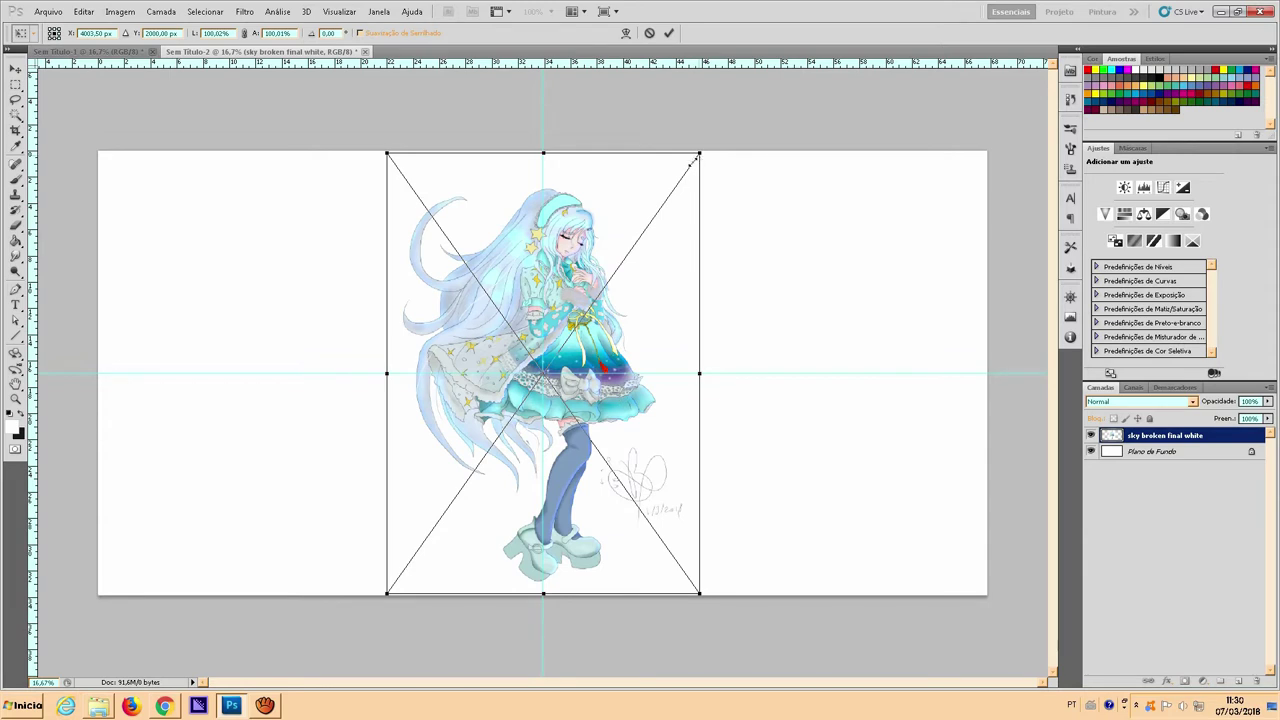
Scale the placed figure down to about 72% and centre it on the canvas
drag(699, 156, 620, 262)
mouse_move(518, 332)
mouse_down()
mouse_move(558, 294)
mouse_move(546, 282)
mouse_up()
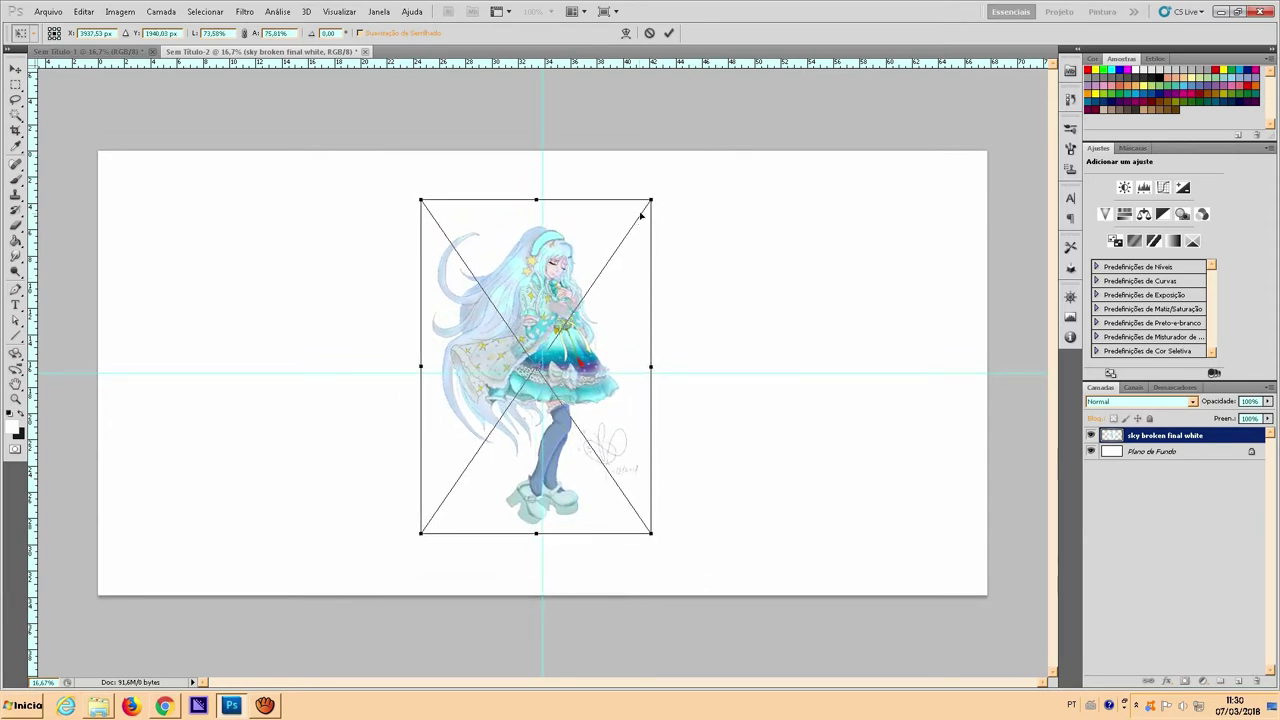
drag(566, 305, 574, 297)
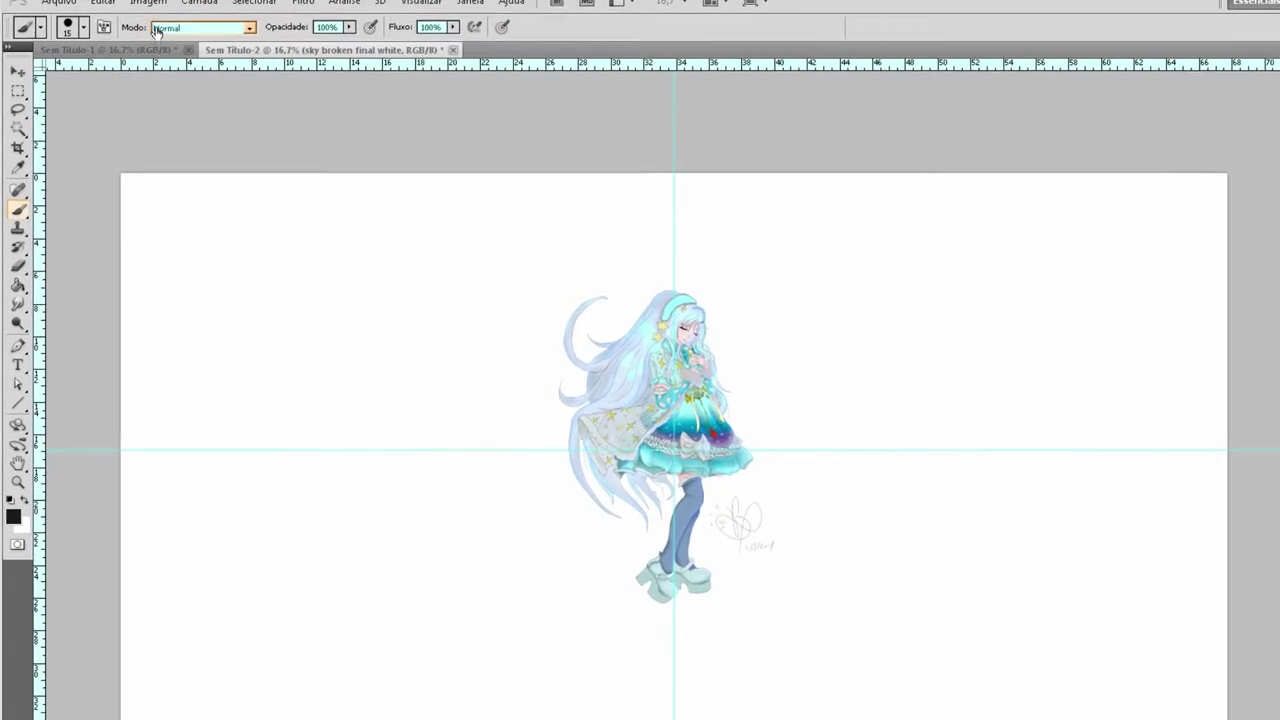
click(59, 2)
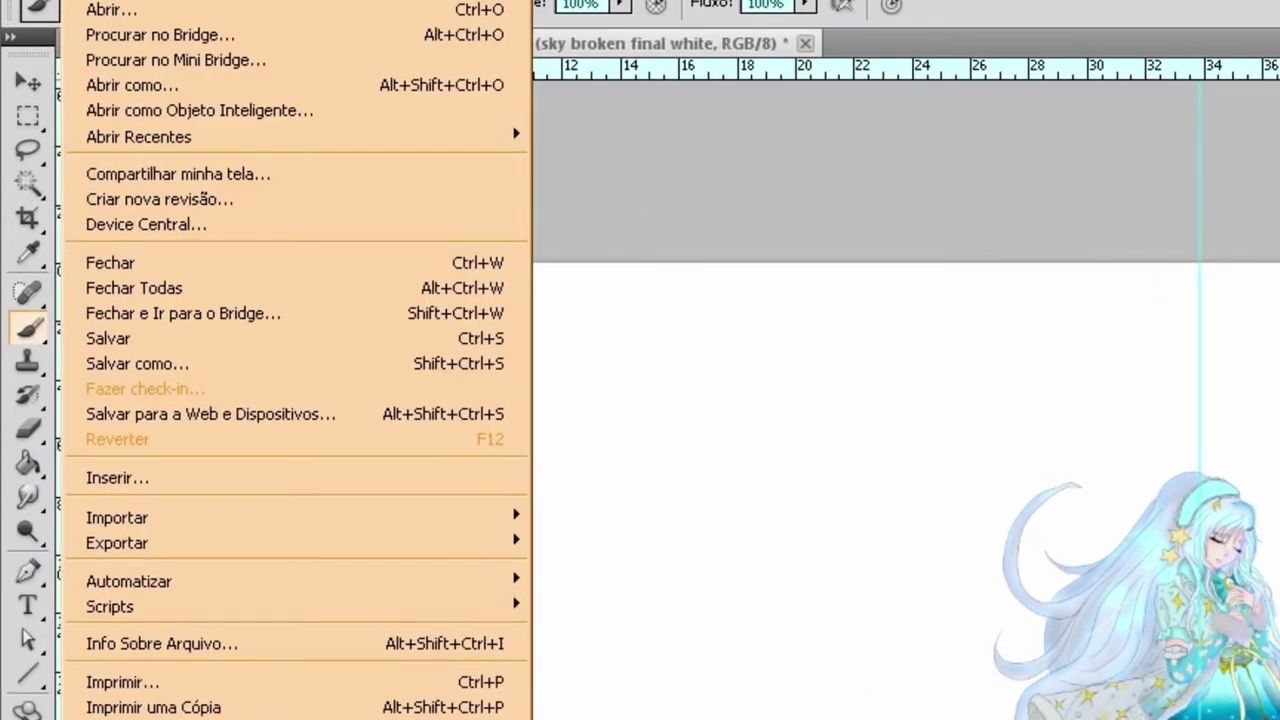
Save the canvas as 360.jpg at JPEG quality 10 (Máxima), then return to theXifer.net
click(186, 363)
click(578, 453)
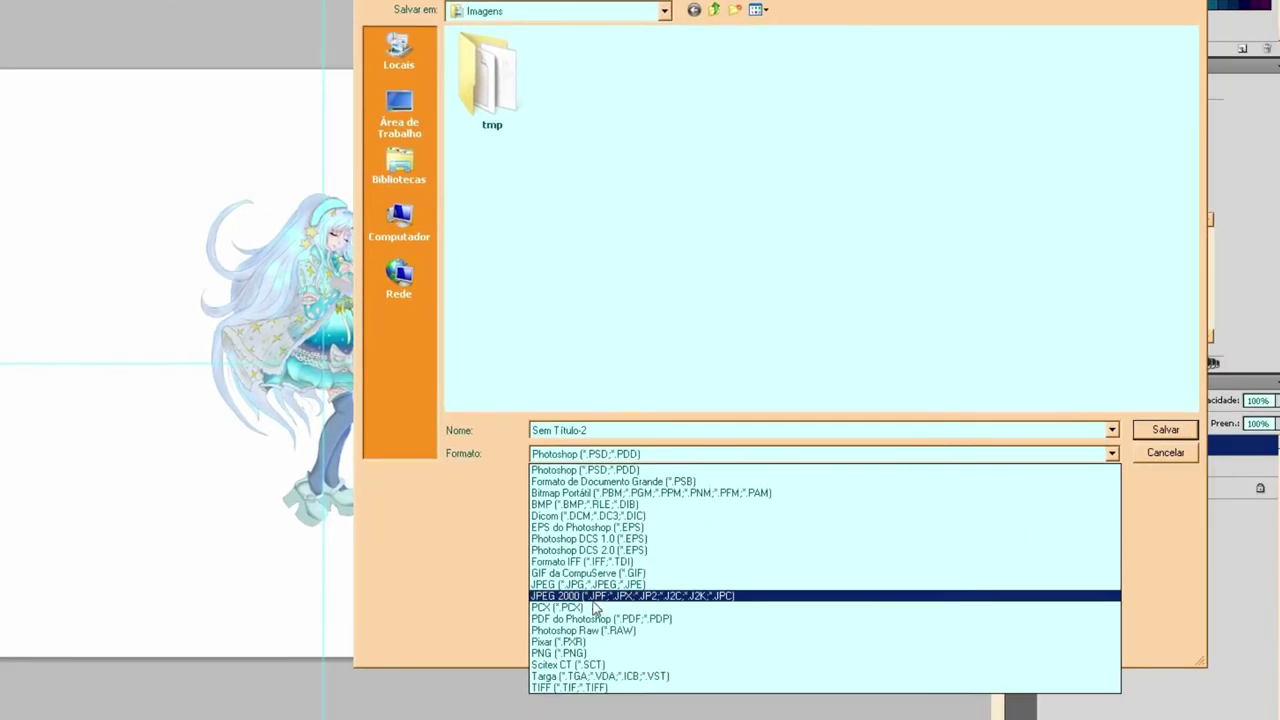
click(588, 584)
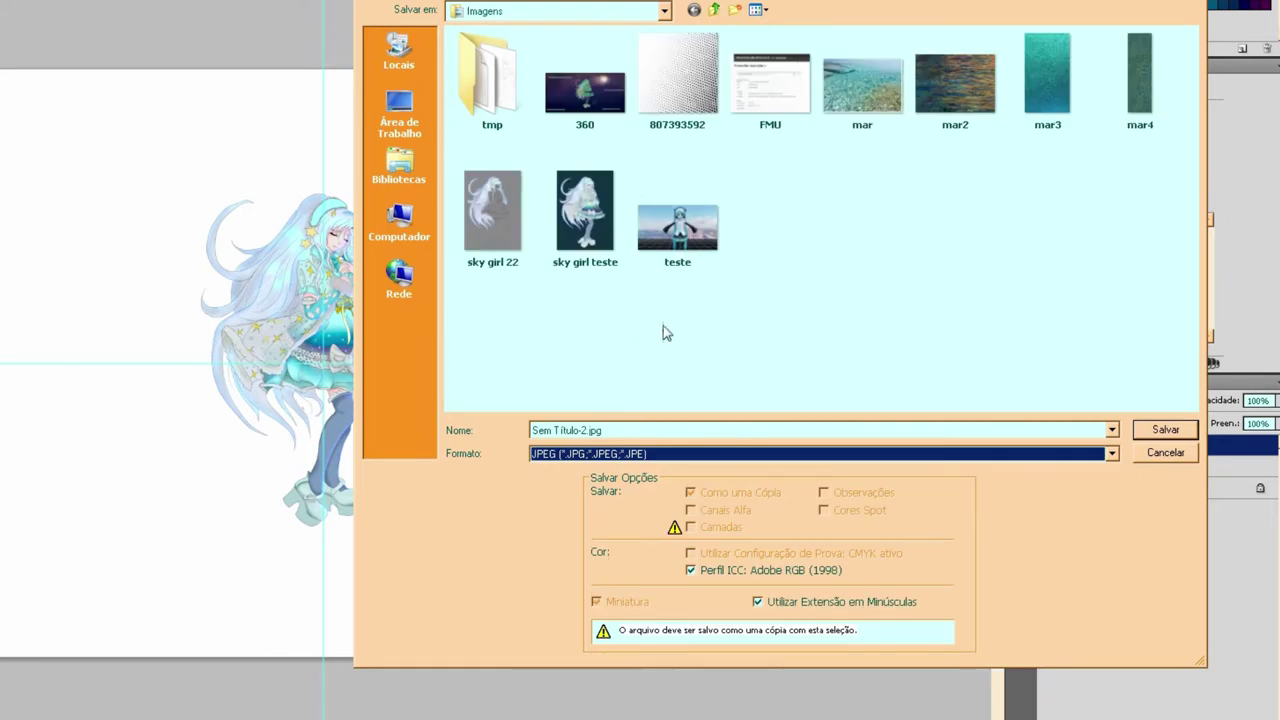
click(660, 429)
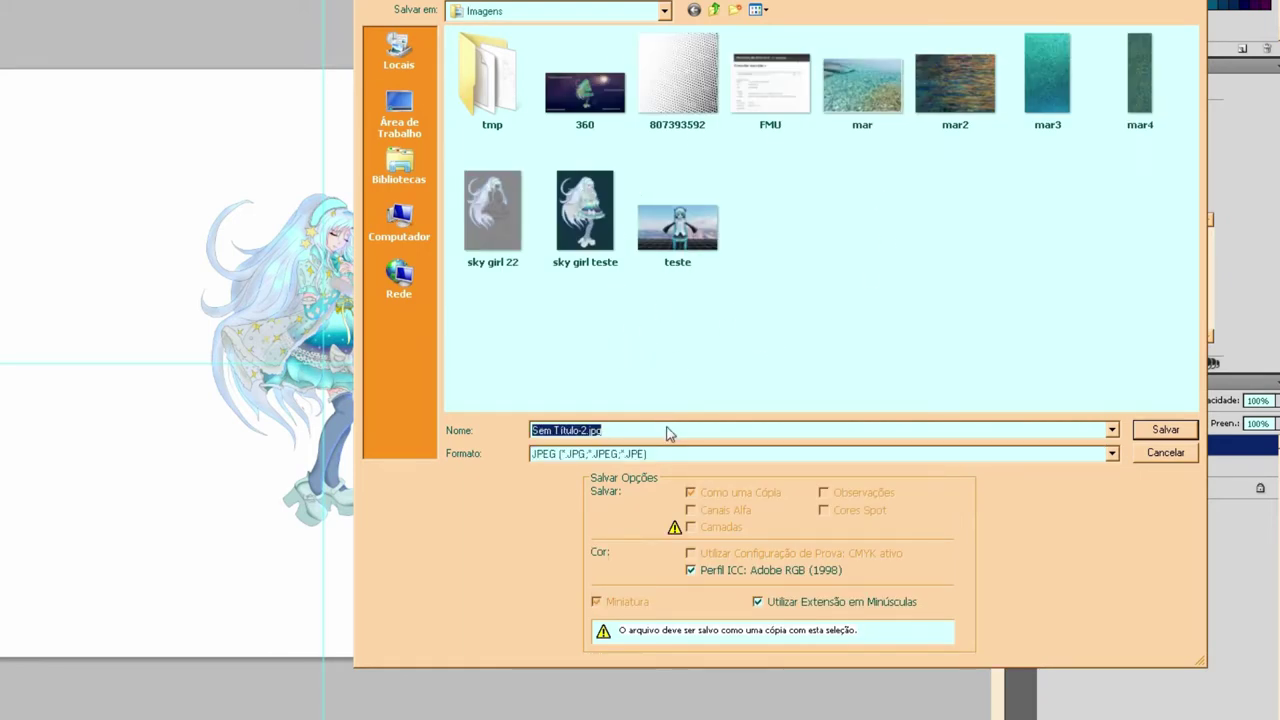
text(360)
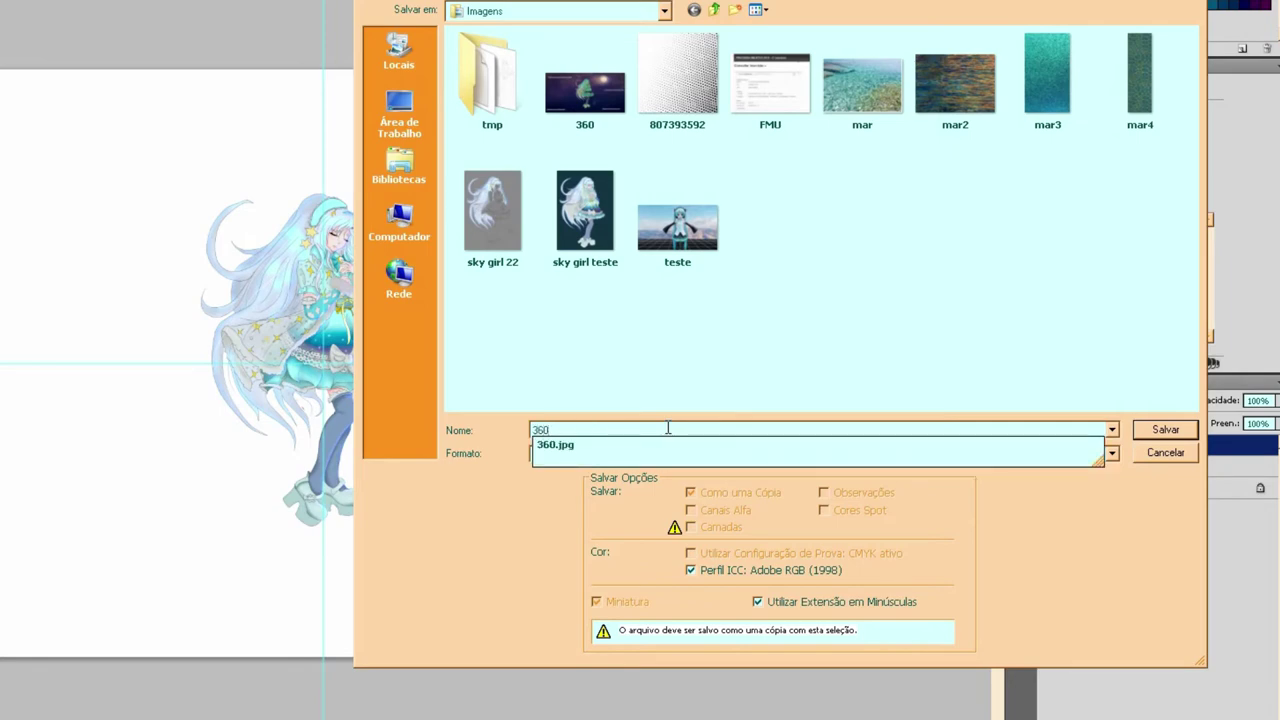
key(Escape)
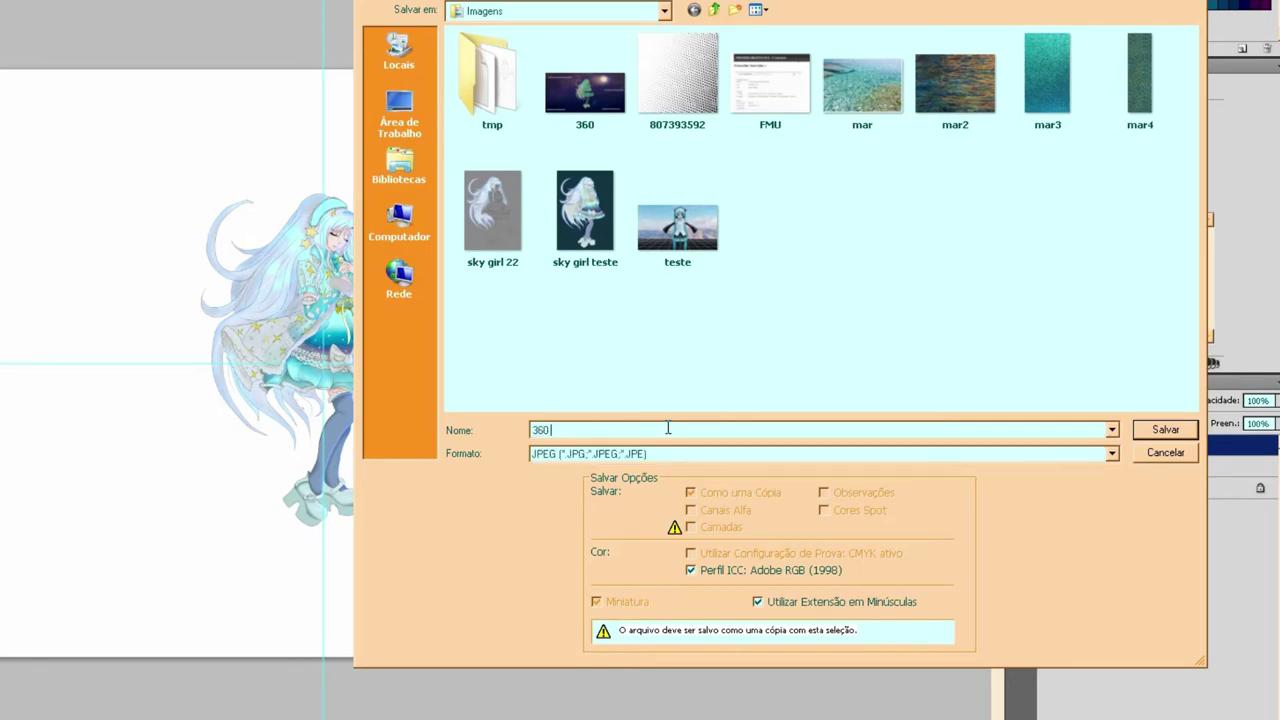
key(Return)
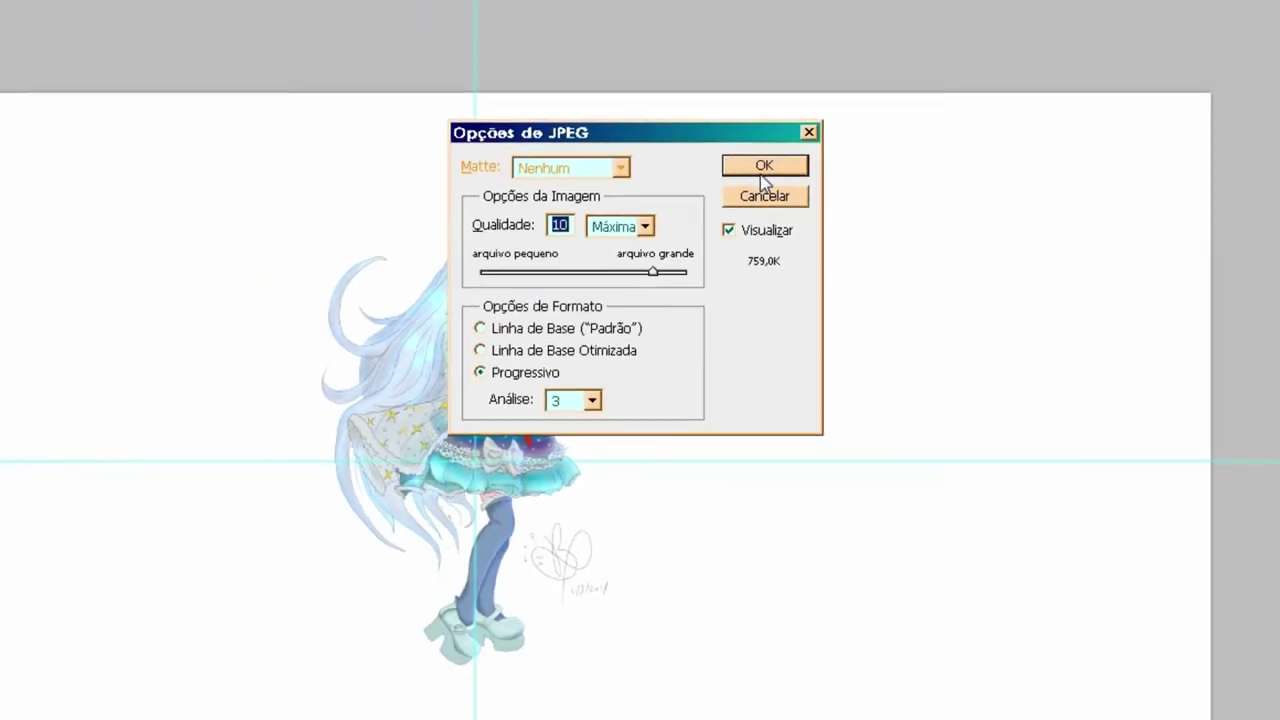
click(858, 116)
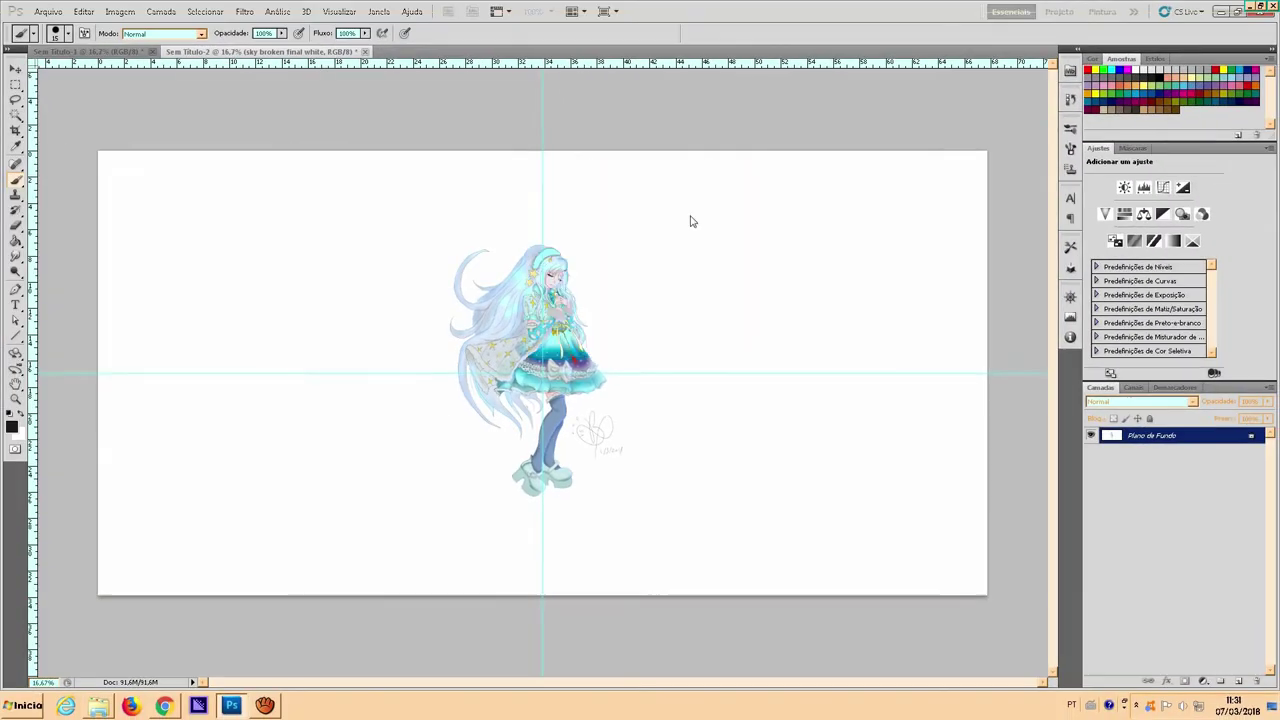
click(165, 708)
key(ctrl+Tab)
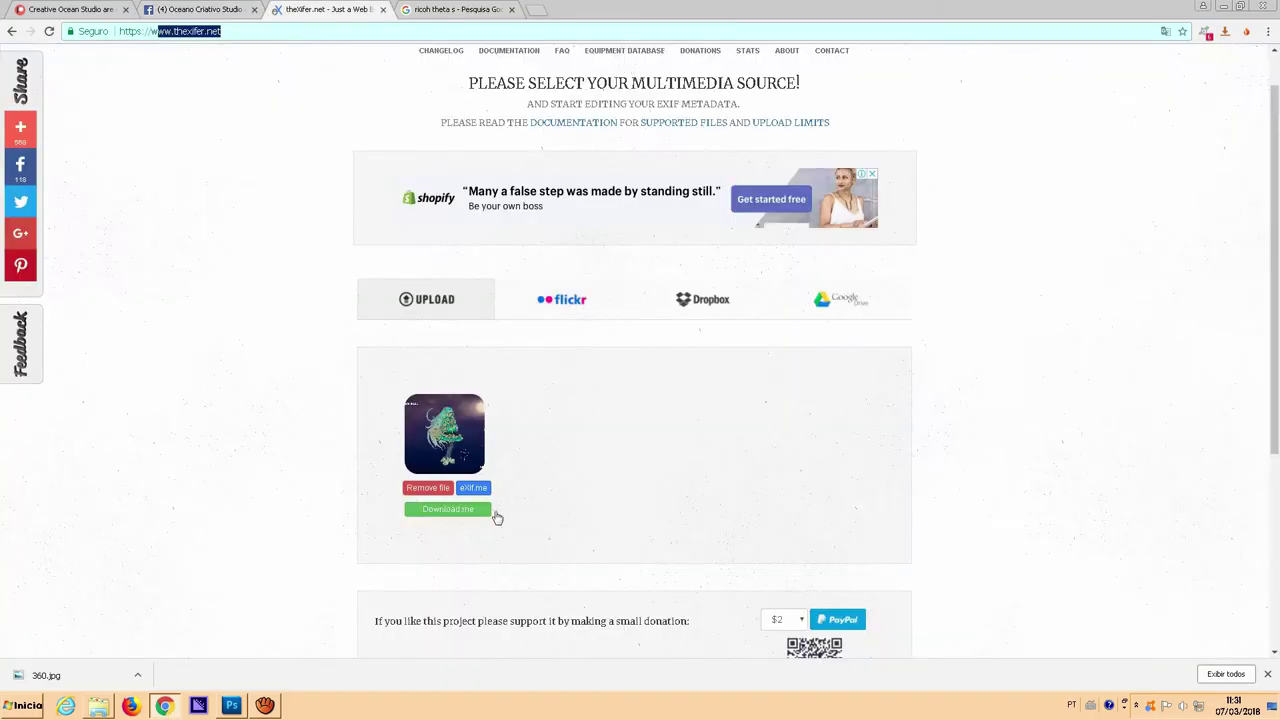
Replace the earlier theXifer upload with 360 2.jpg from Imagens and open its EXIF editor
click(436, 490)
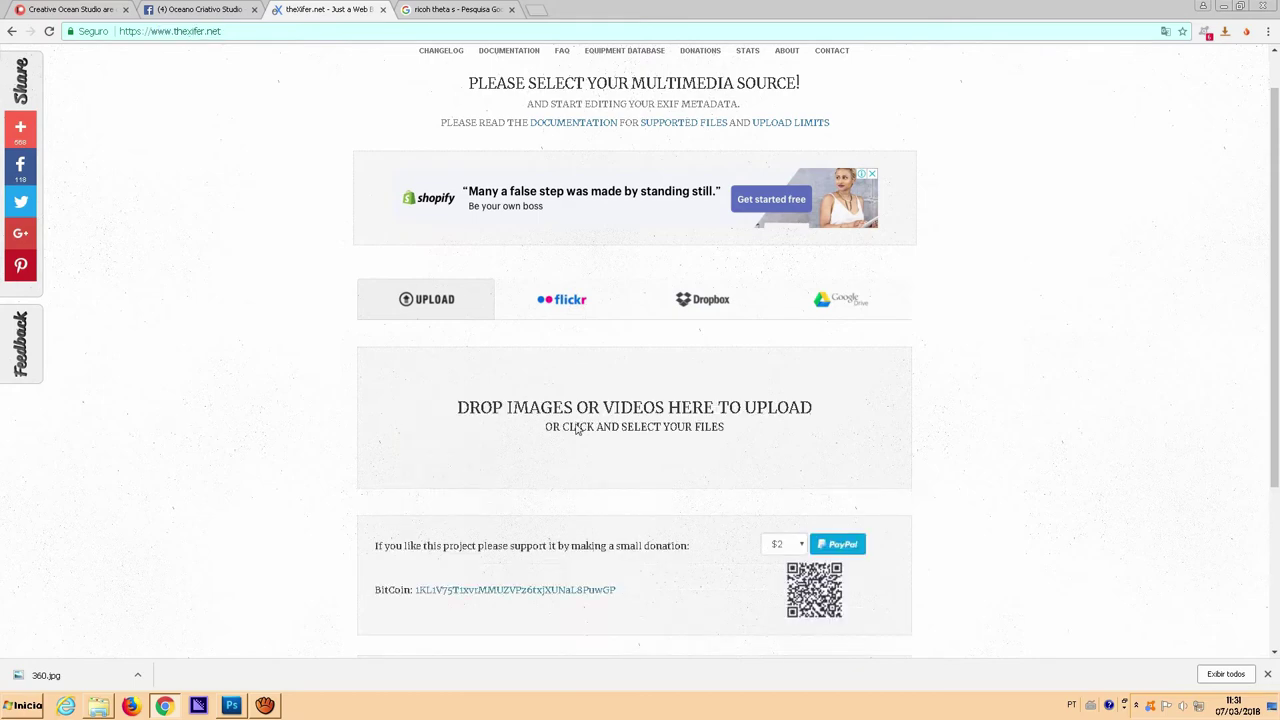
click(98, 706)
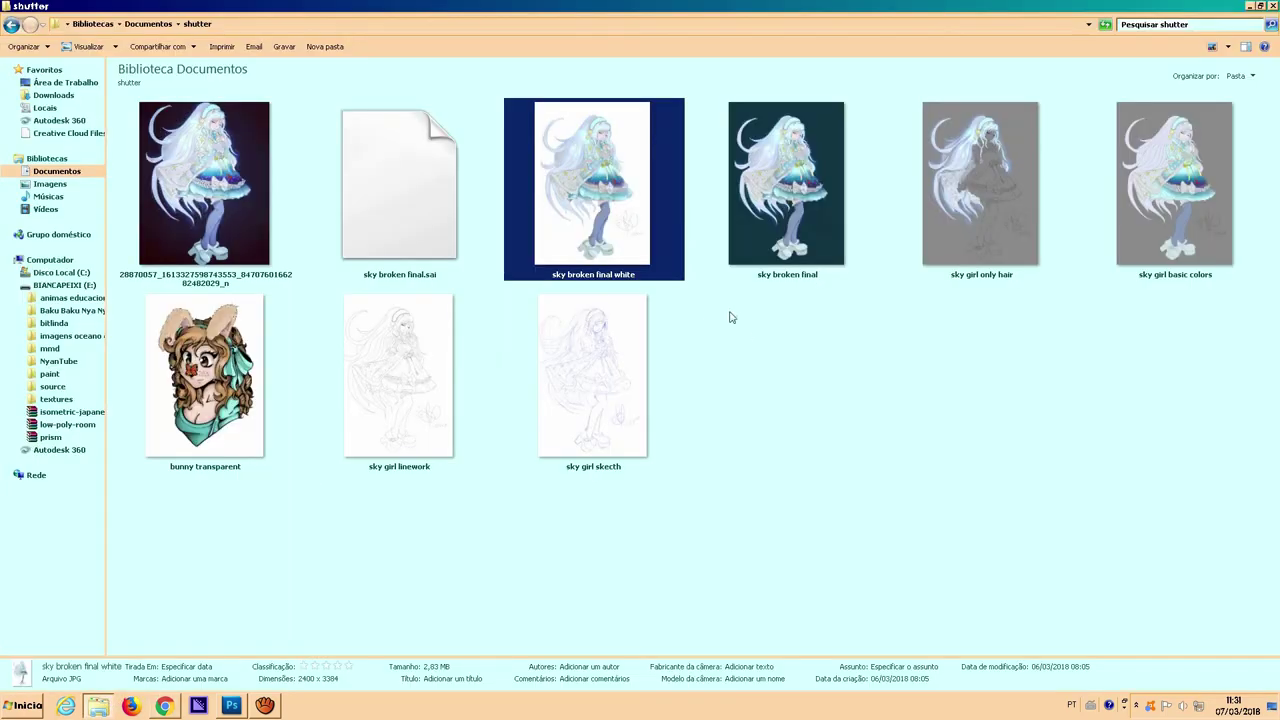
click(165, 706)
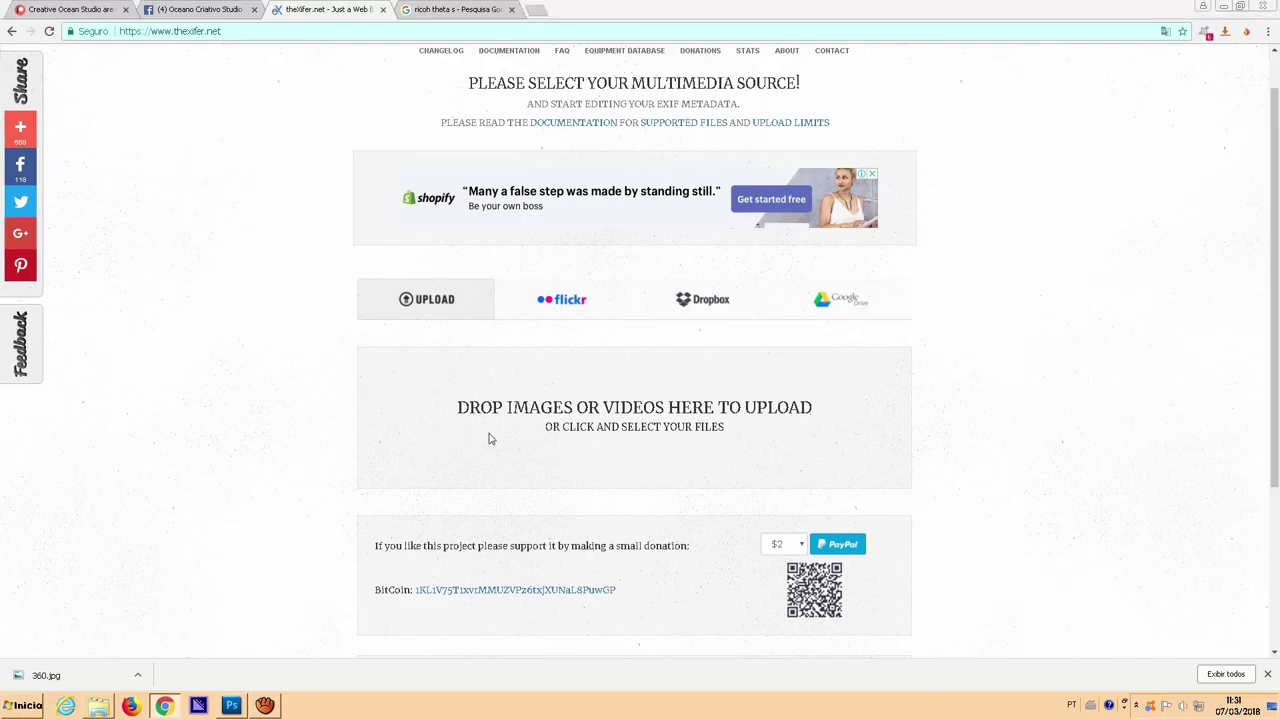
click(487, 440)
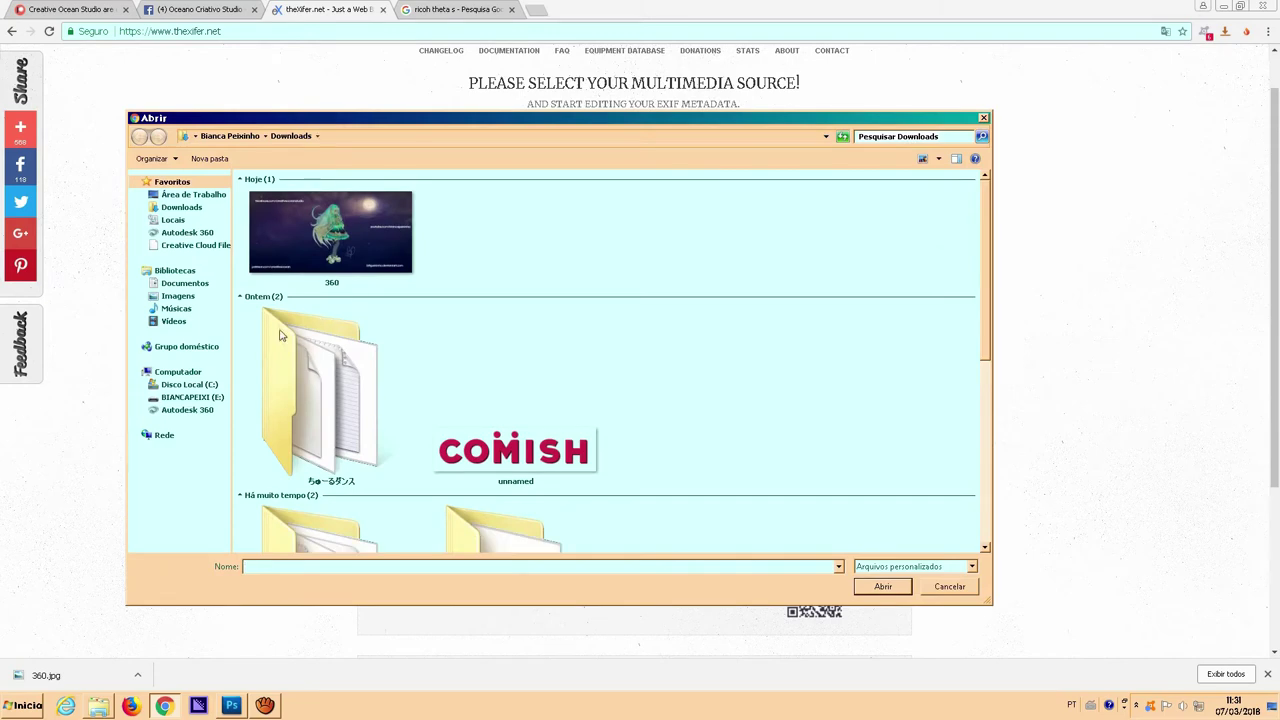
click(178, 296)
click(360, 499)
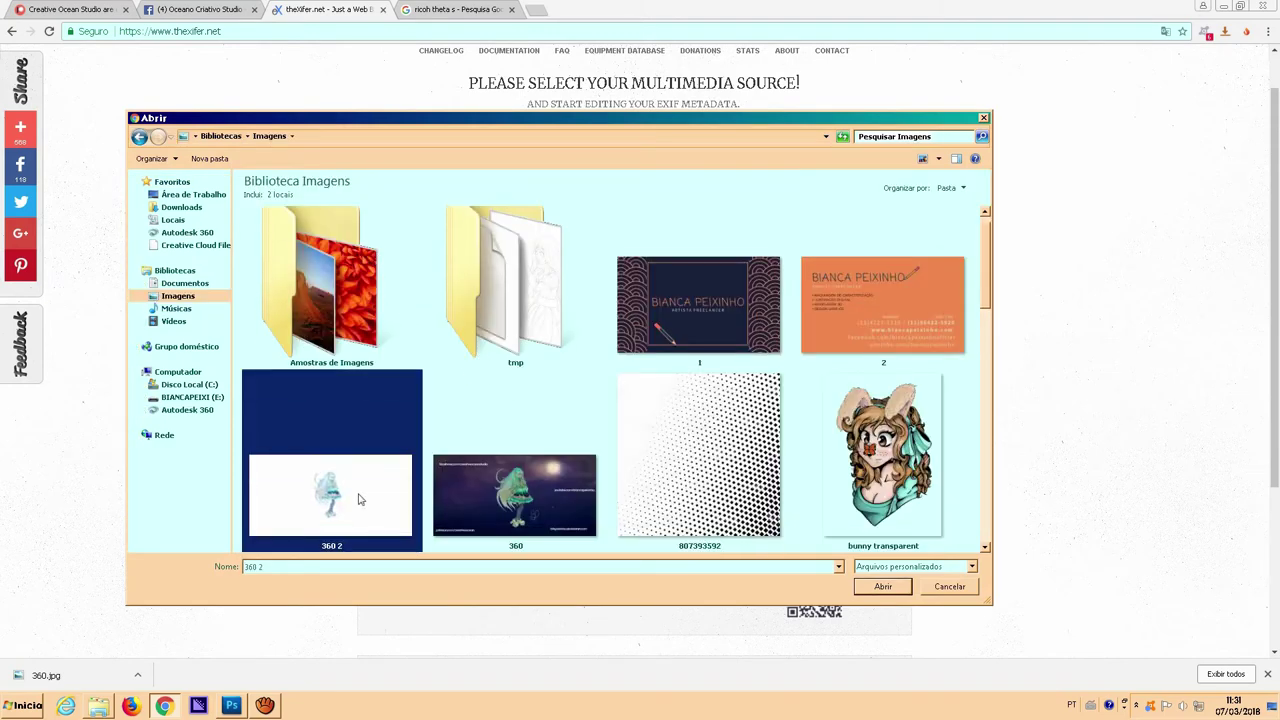
click(883, 588)
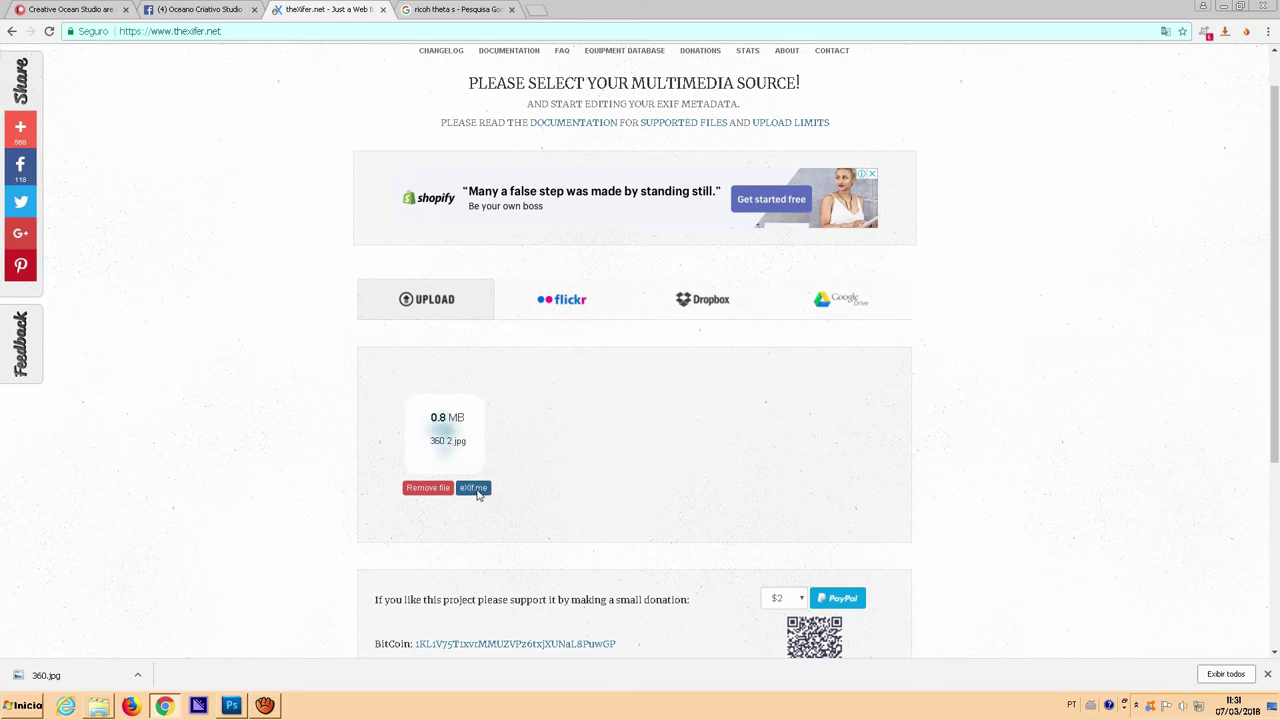
click(474, 488)
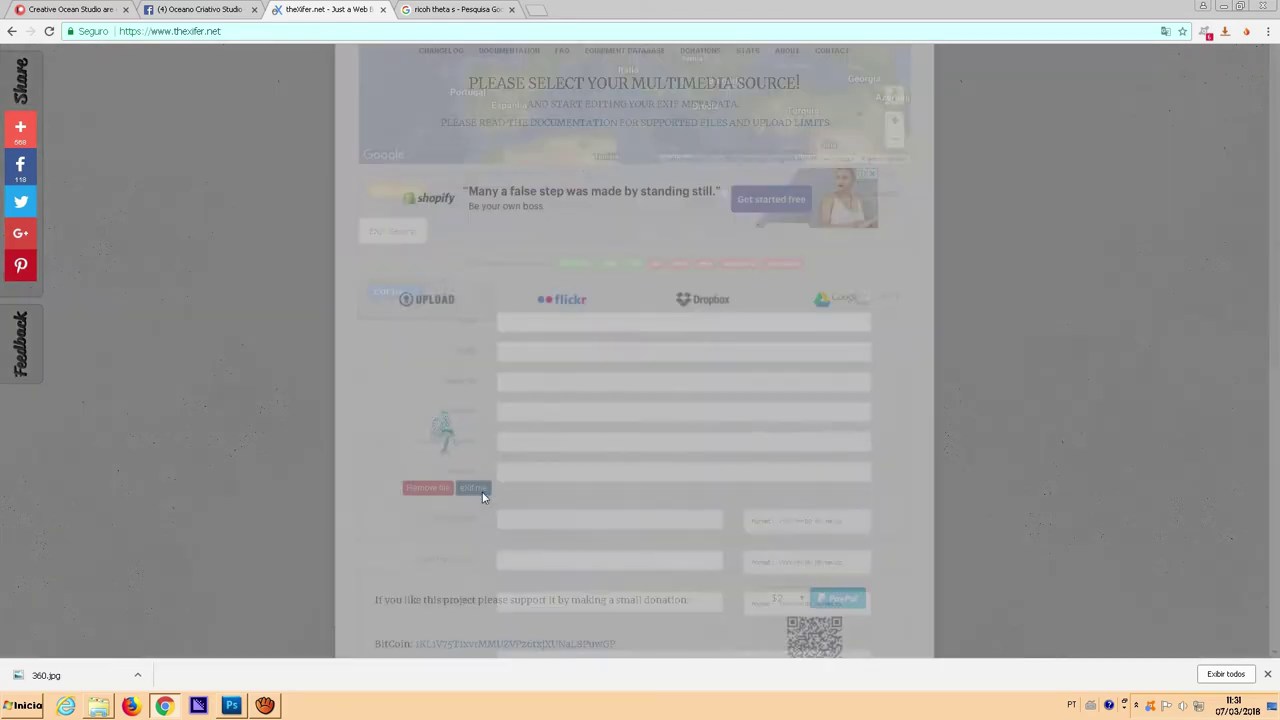
Set the camera Make field to Ricoh
click(541, 507)
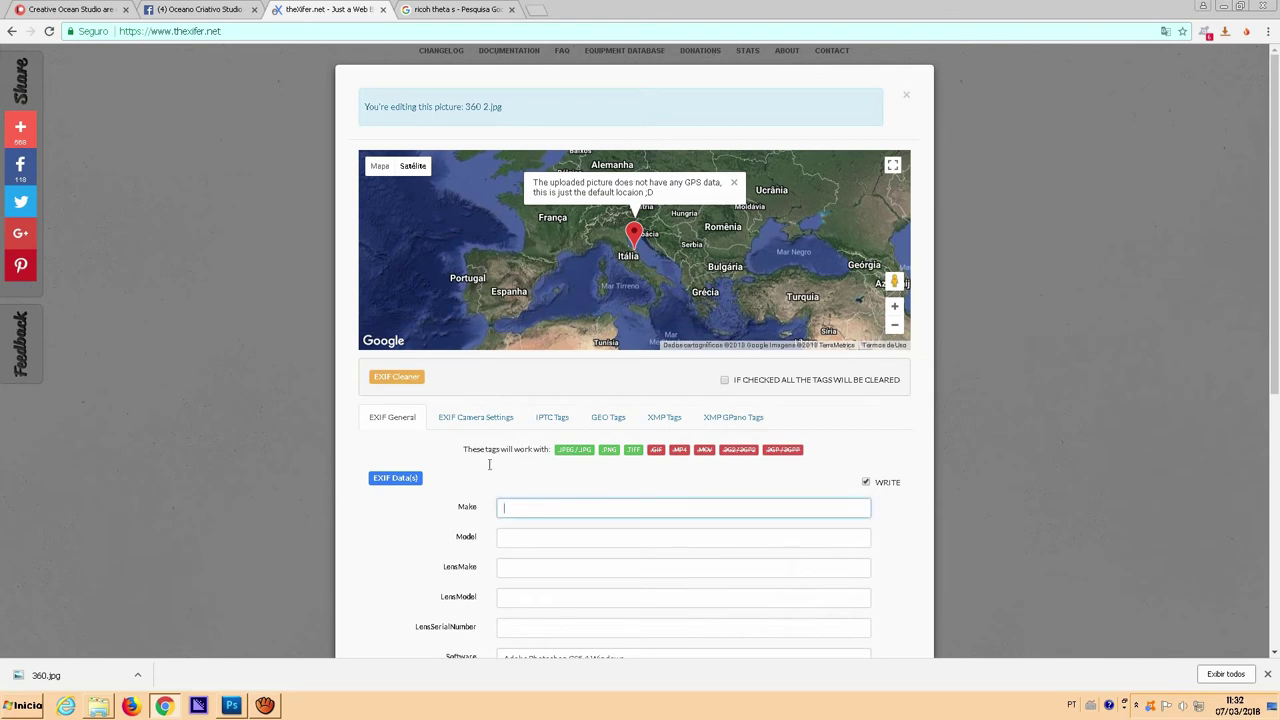
scroll(363, 446, down, 2)
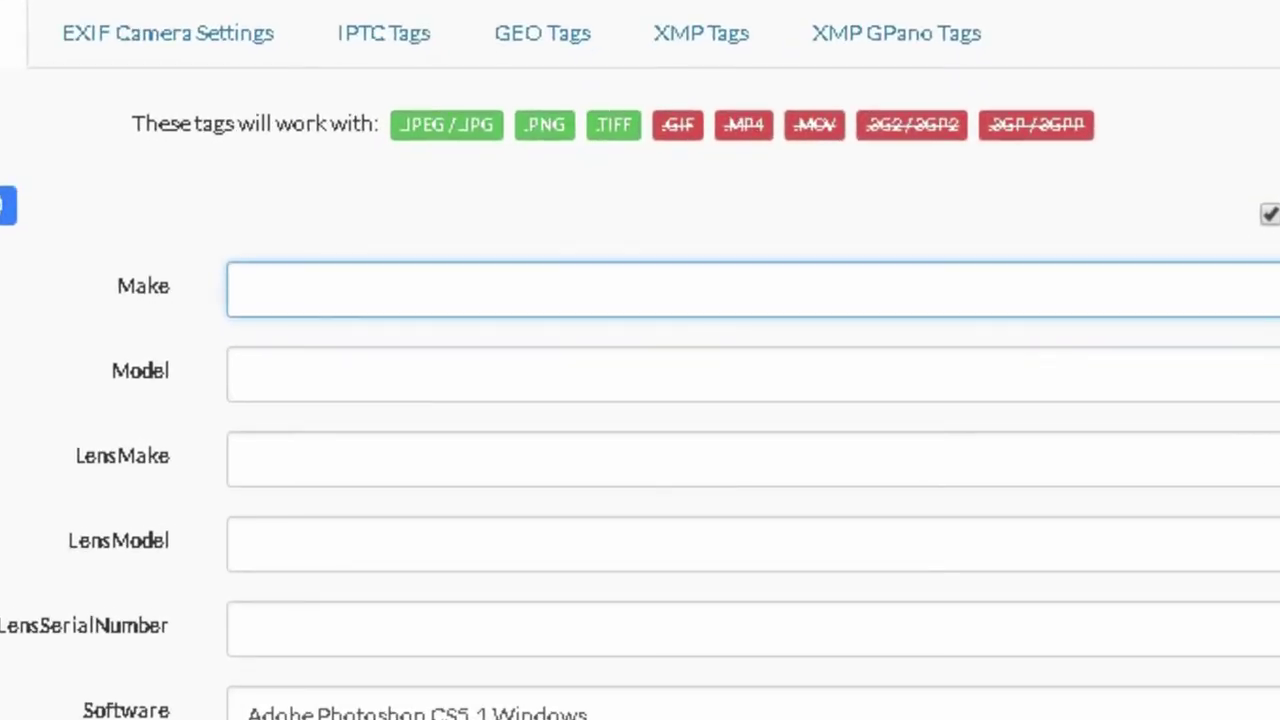
text(Ri)
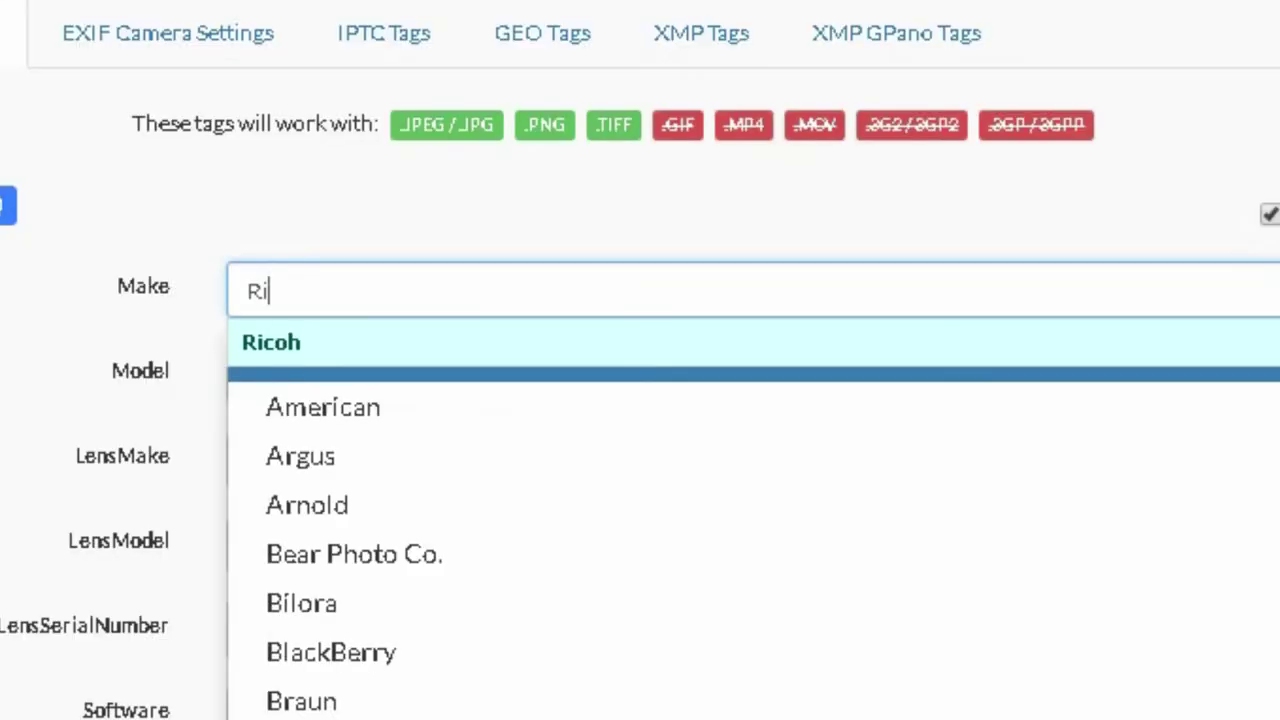
text(coh)
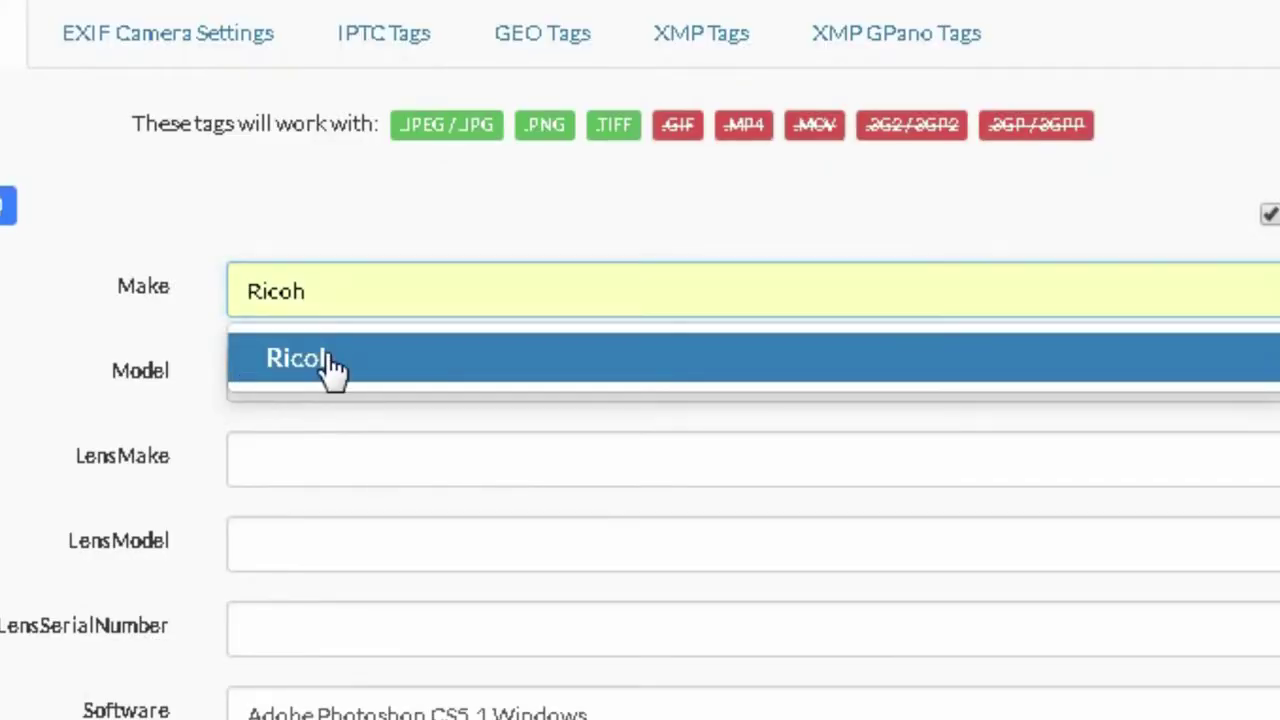
click(329, 360)
Set the camera Model to Ricoh THETA S from the autocomplete suggestions
click(329, 374)
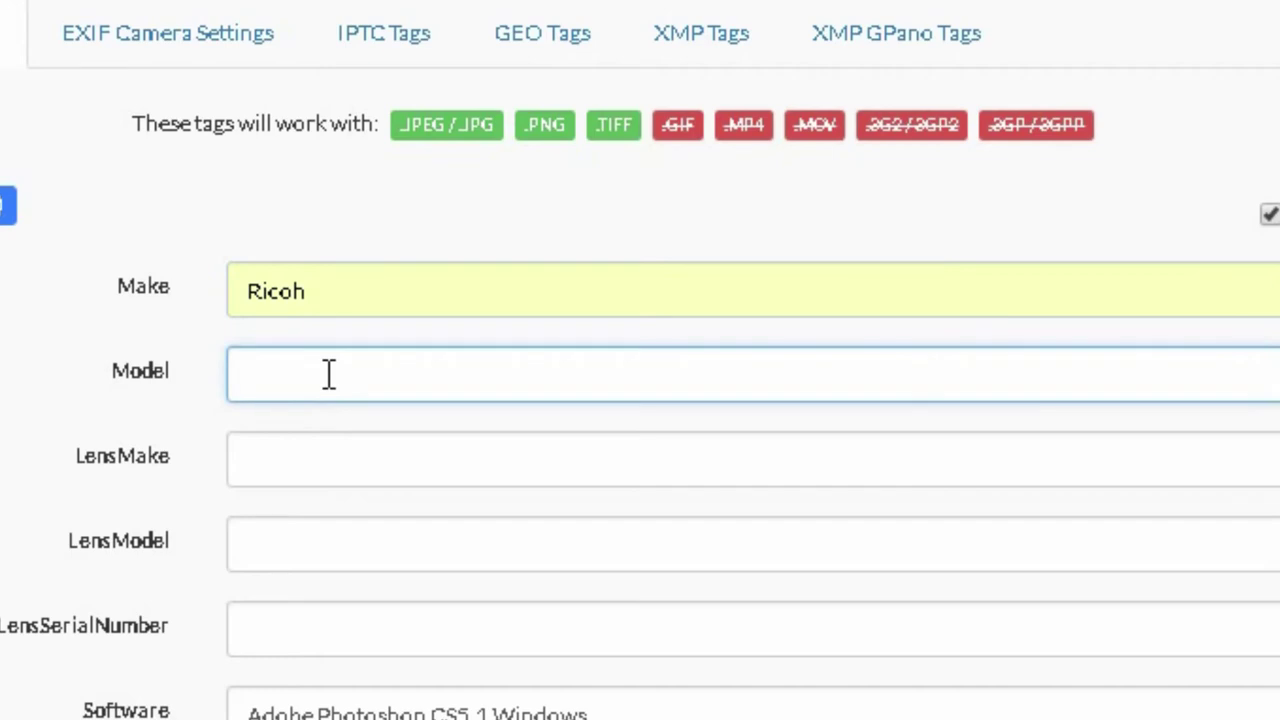
text(Ri)
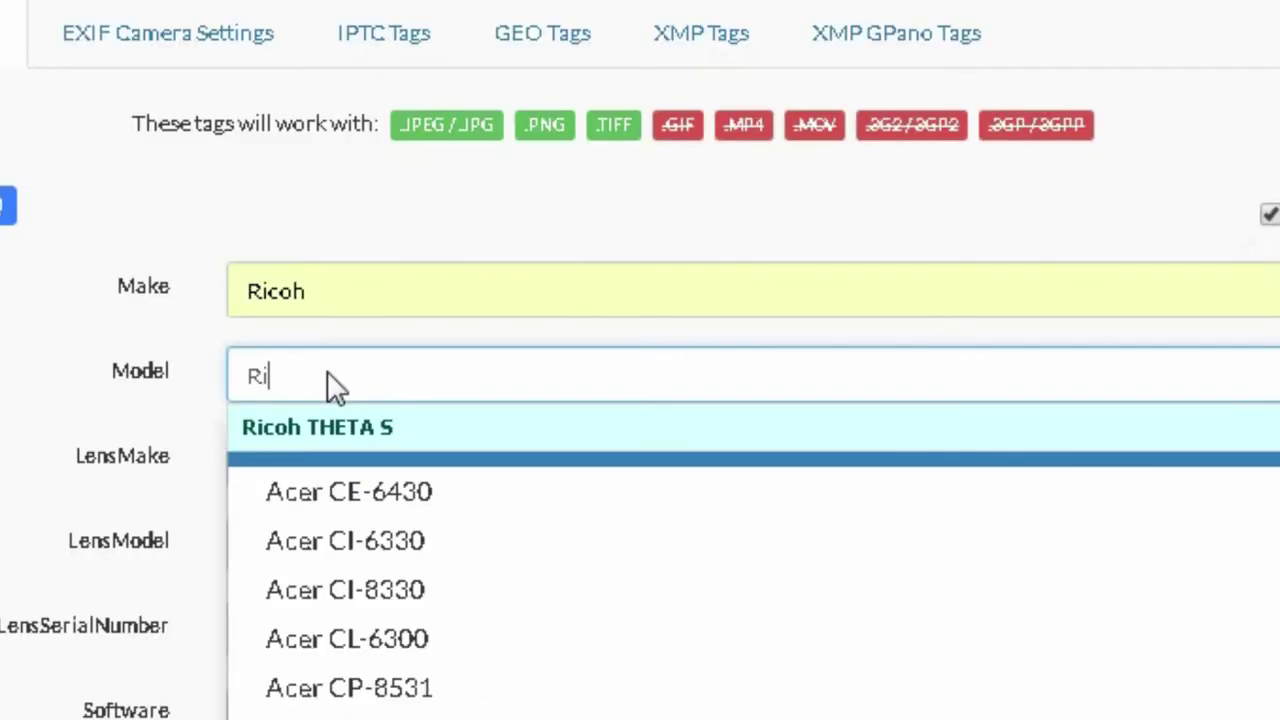
text(coh)
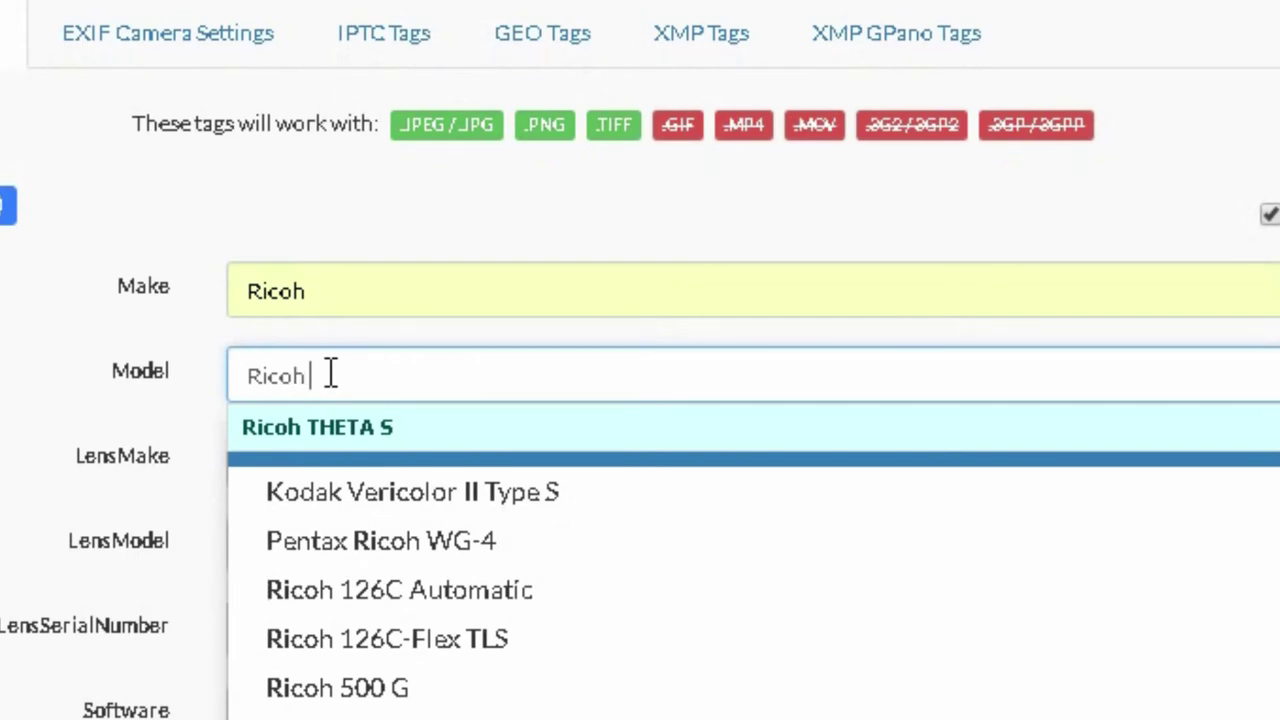
click(377, 426)
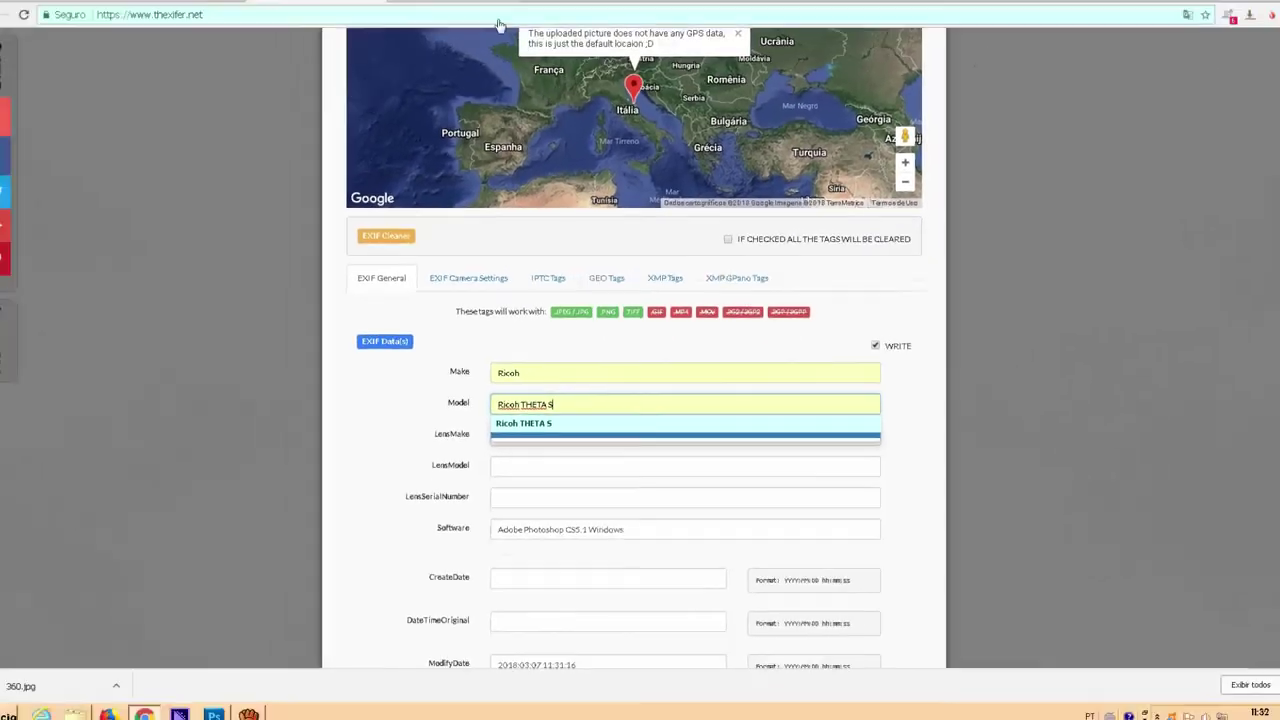
click(477, 15)
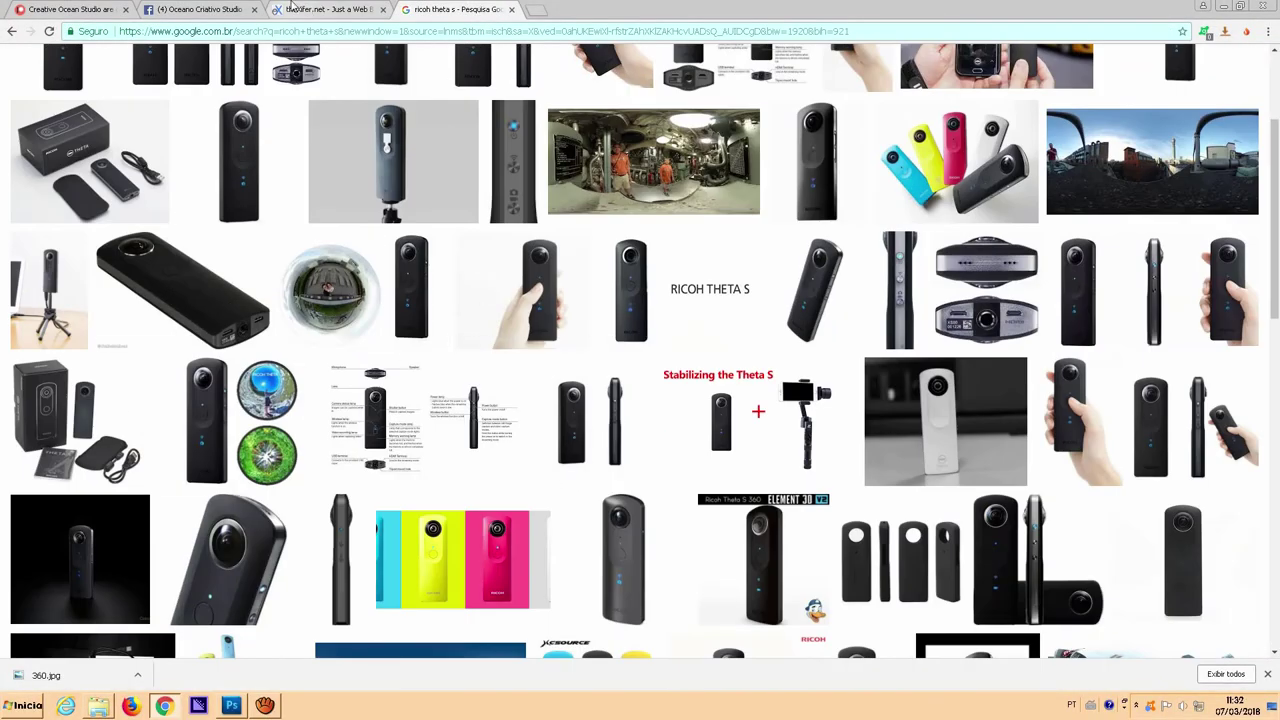
Write the Ricoh THETA S EXIF tags into 360 2.jpg
click(300, 9)
click(443, 411)
scroll(465, 390, down, 3)
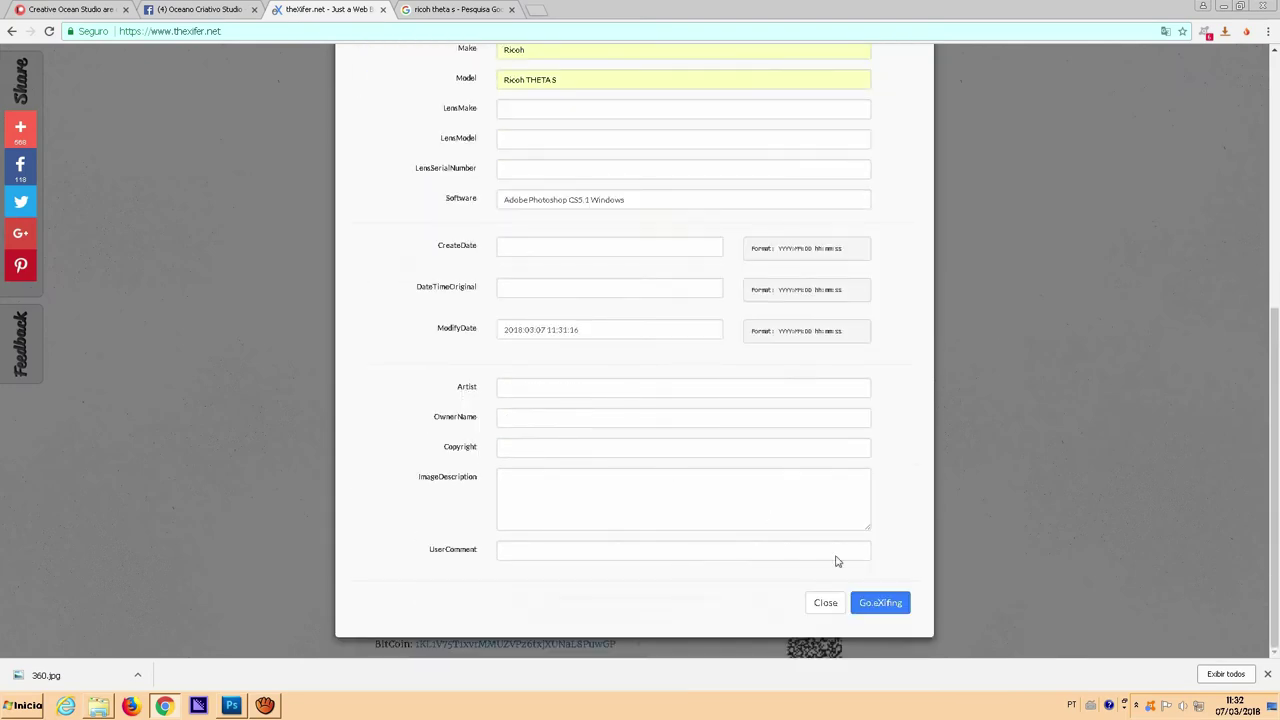
click(882, 604)
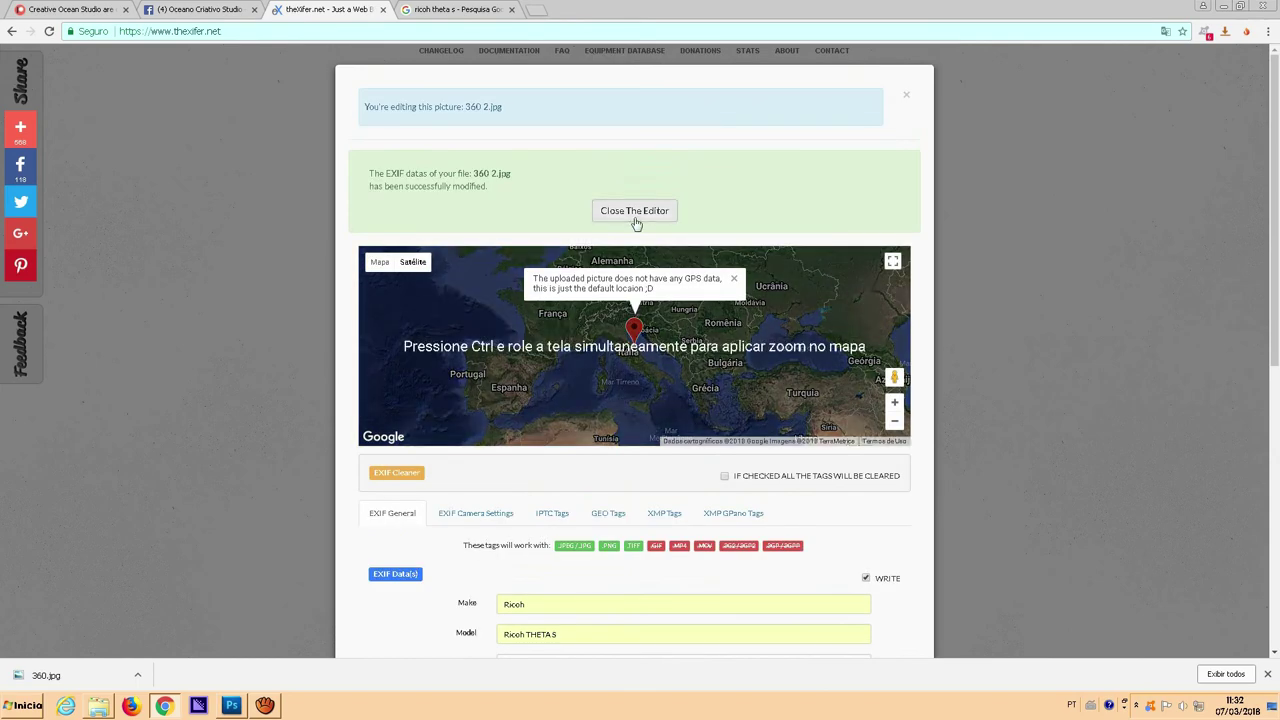
Close the editor, download the tagged 360 2.jpg, and return to Facebook
click(636, 214)
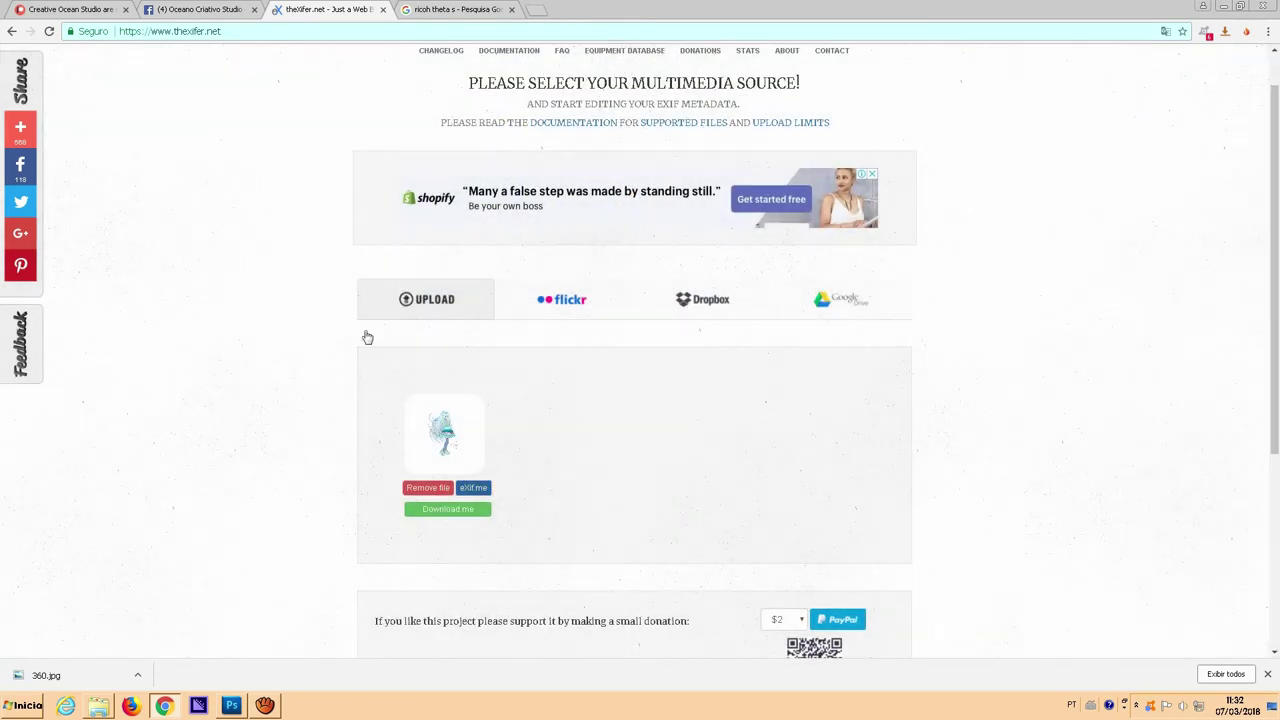
click(436, 514)
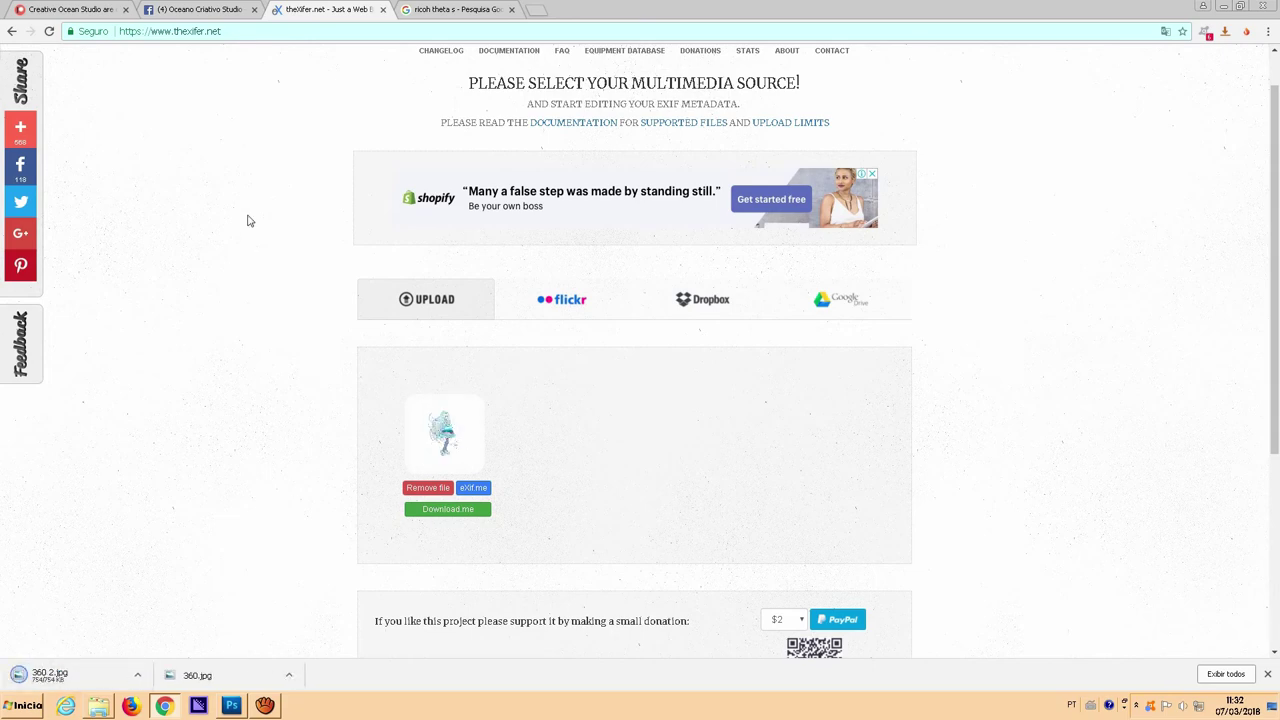
click(233, 8)
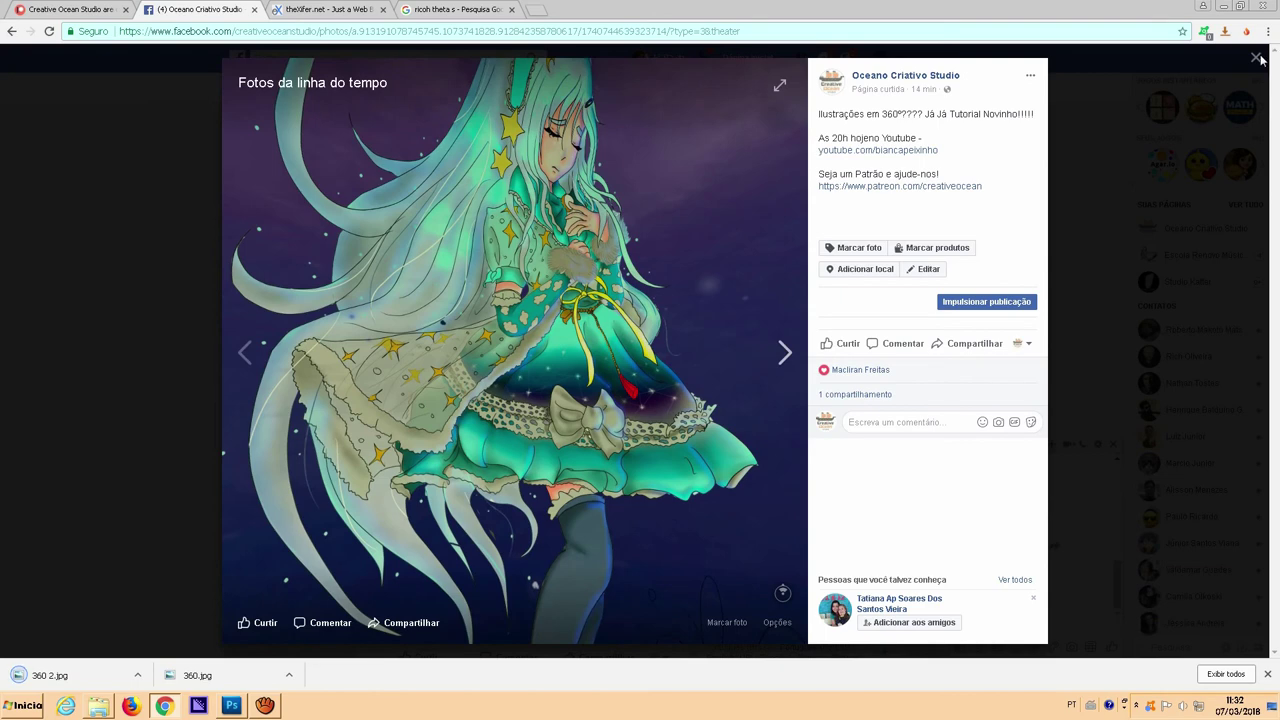
Close the photo viewer and start a new post on the personal profile timeline
click(1257, 58)
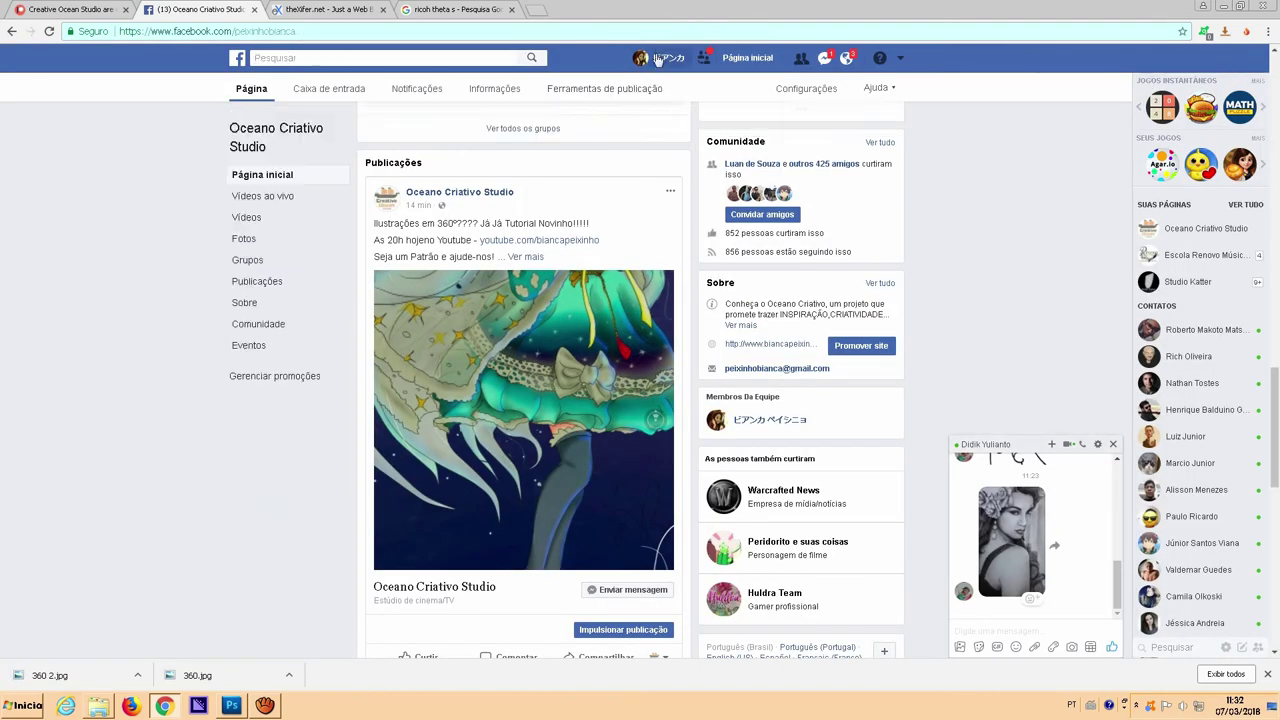
click(657, 58)
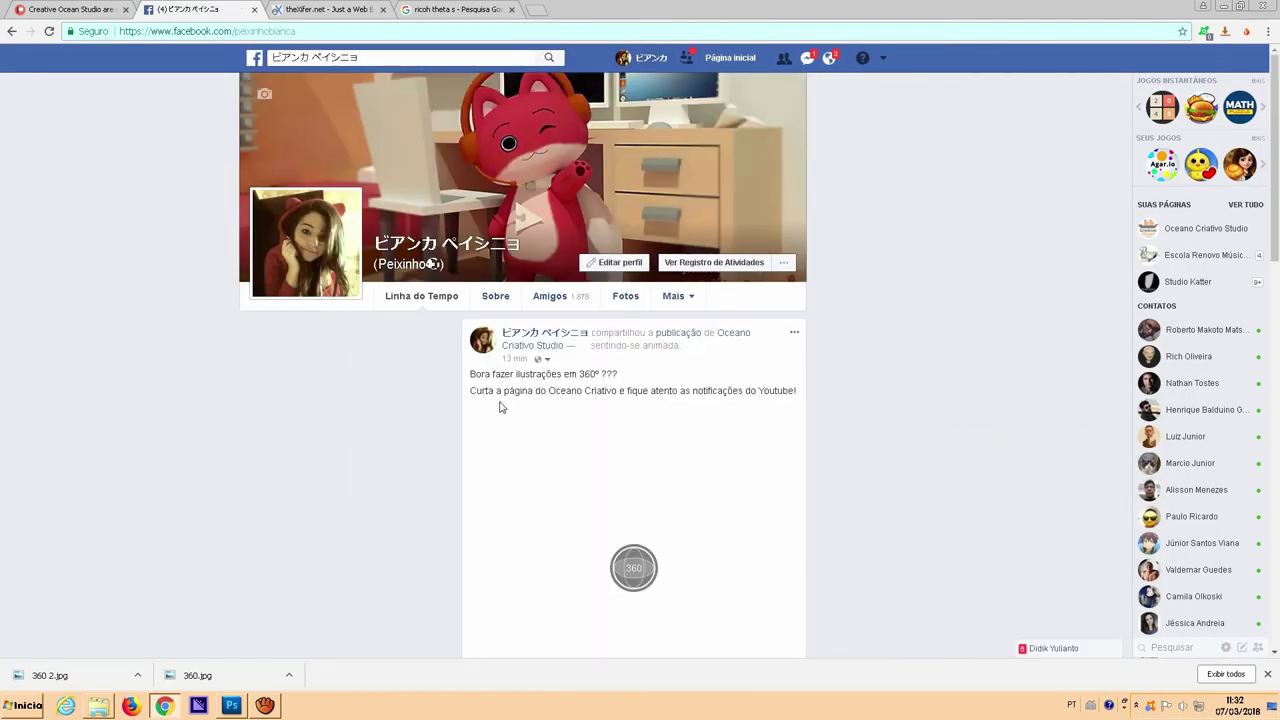
click(555, 365)
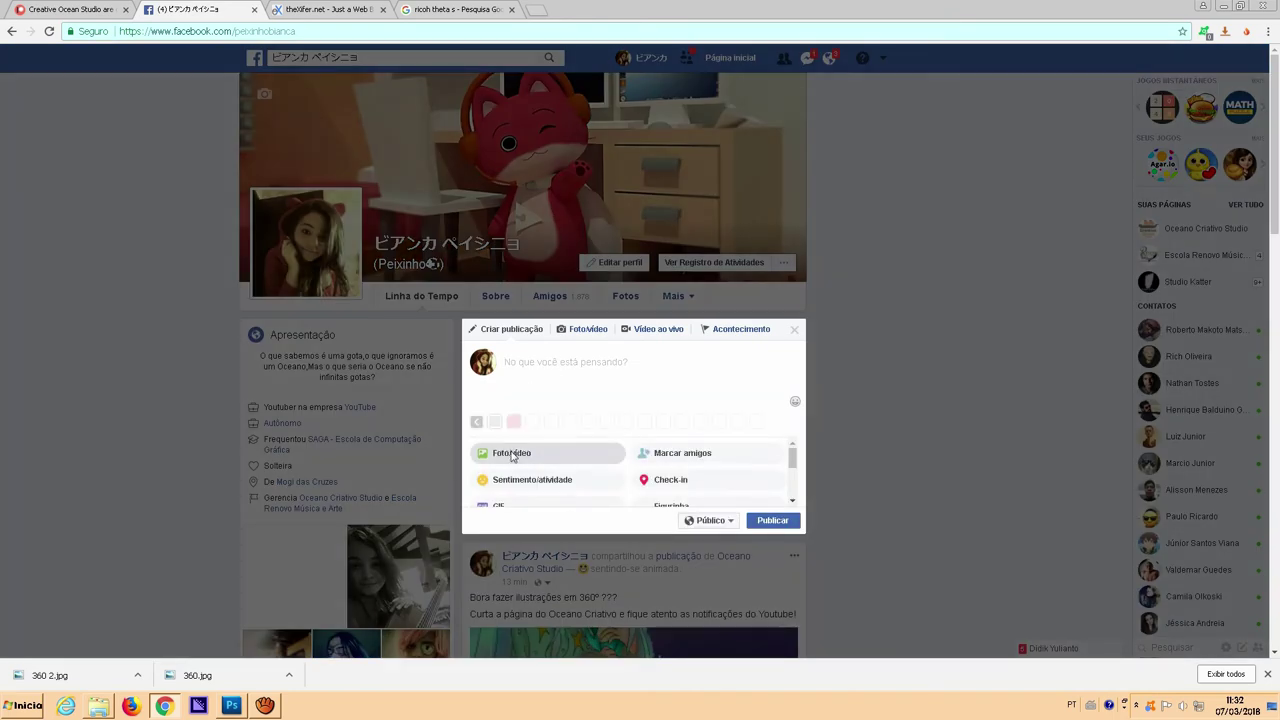
Attach the tagged '360 2' image from Downloads to the new post
click(512, 455)
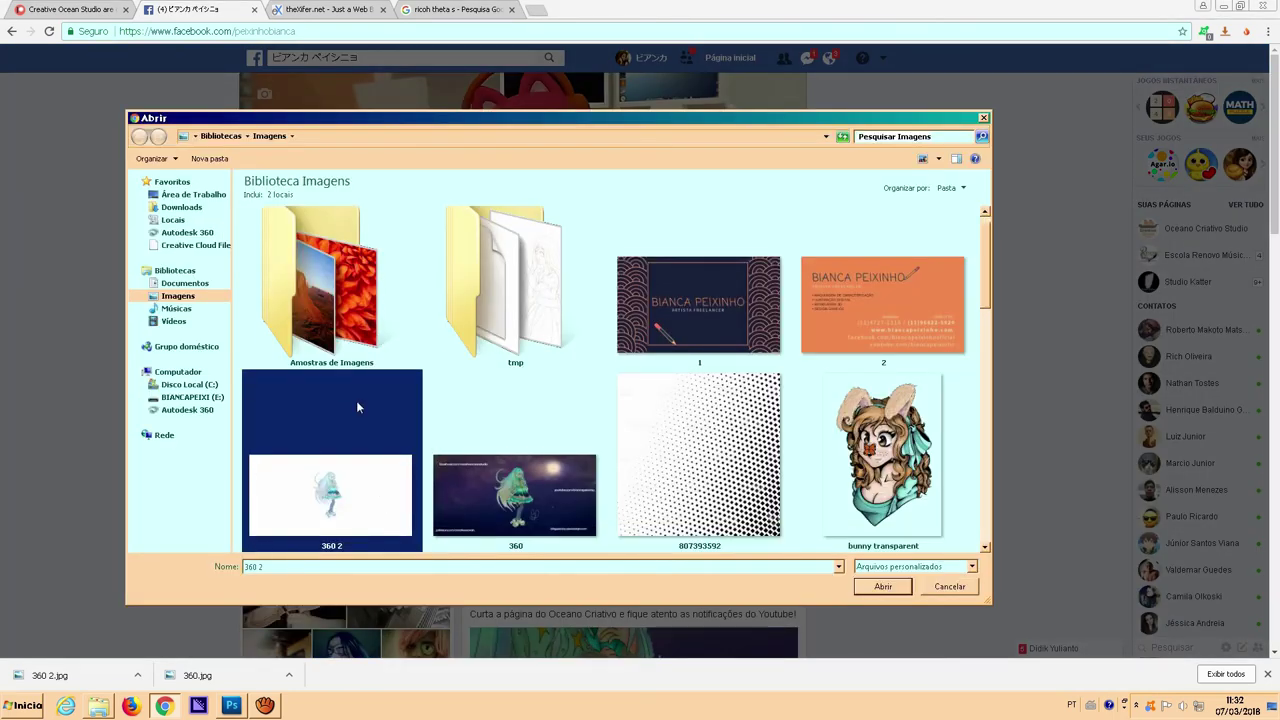
click(181, 207)
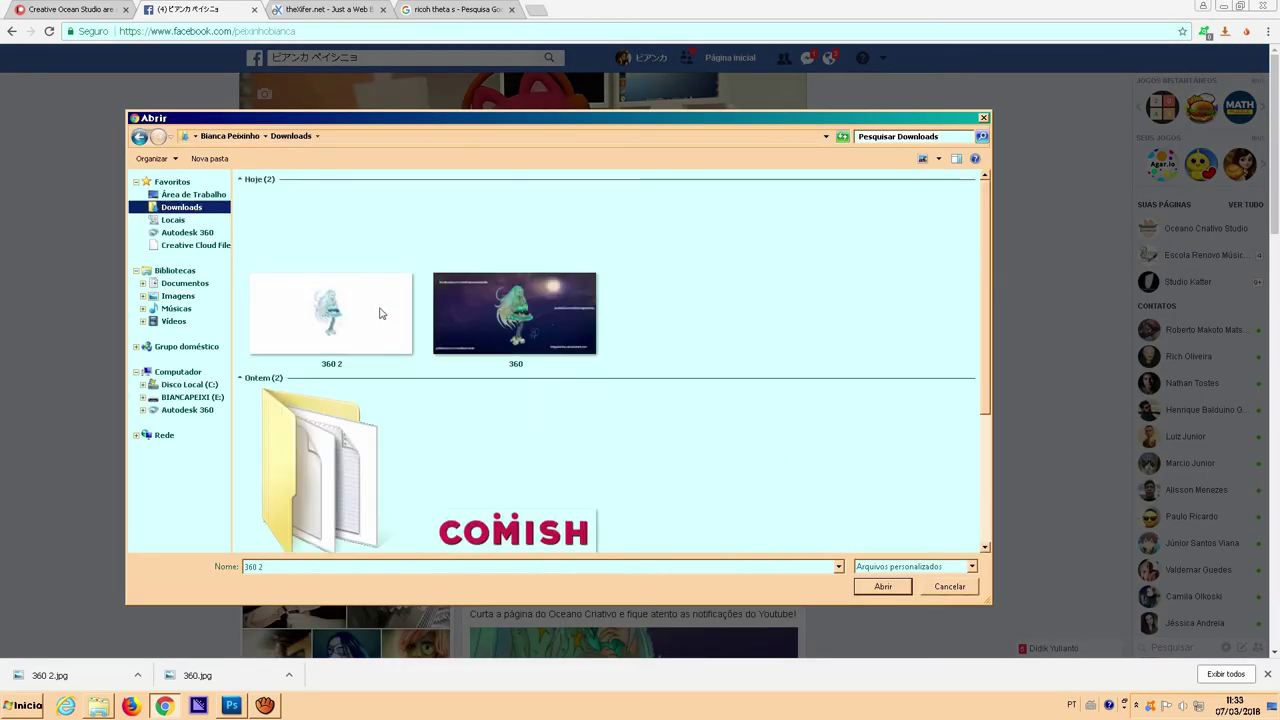
click(379, 313)
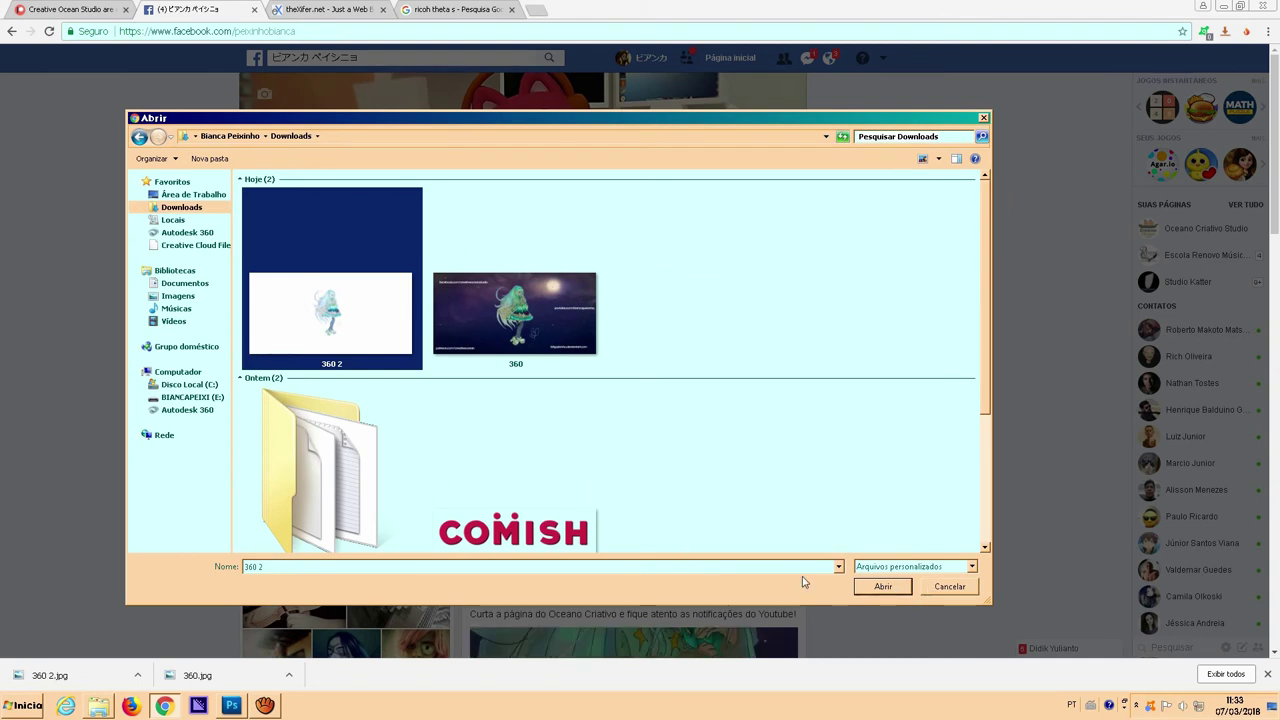
click(878, 588)
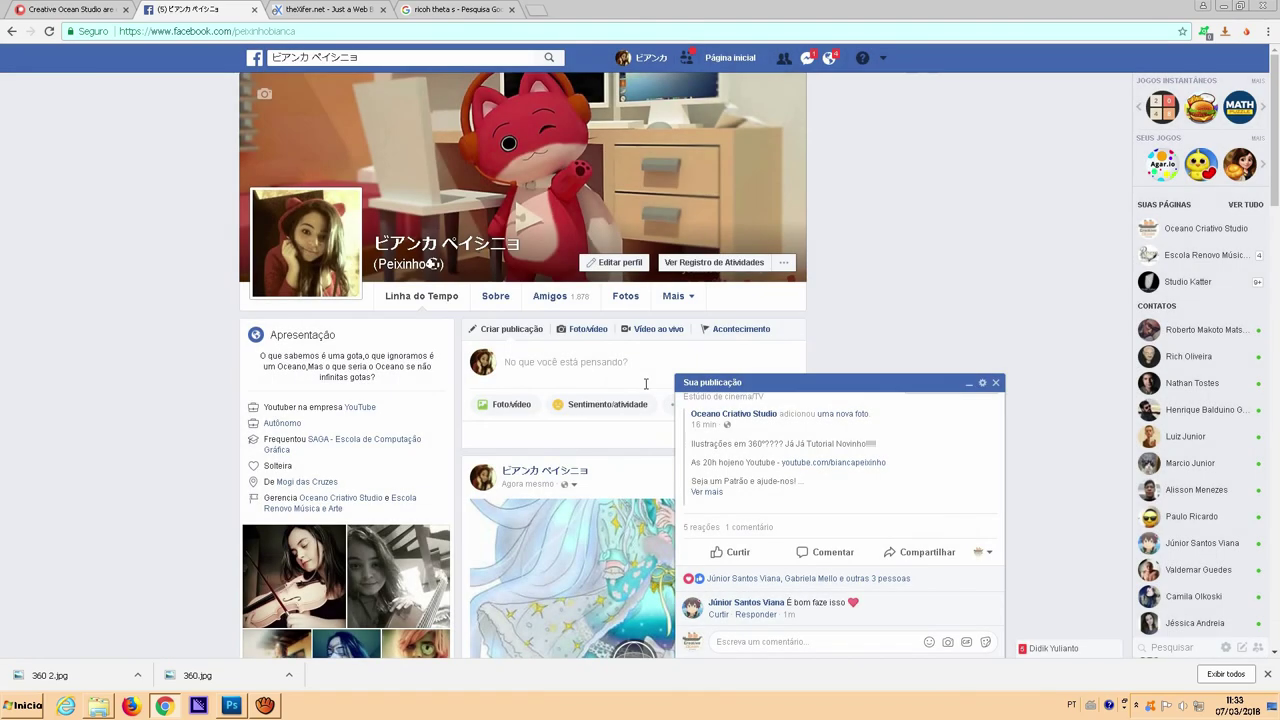
Pan the new post's 360° photo toward the legs and signature, then open its '...' options
click(940, 385)
scroll(615, 370, down, 2)
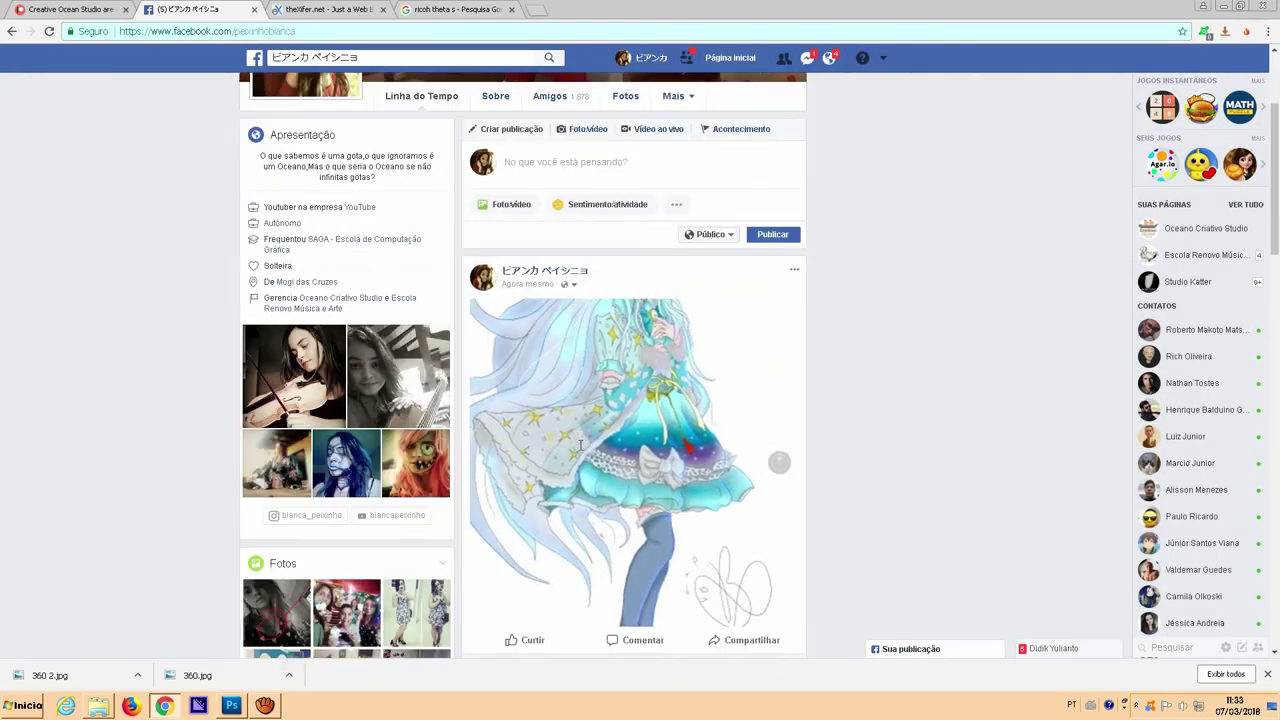
mouse_move(619, 425)
mouse_down()
mouse_move(615, 476)
mouse_move(700, 488)
mouse_up()
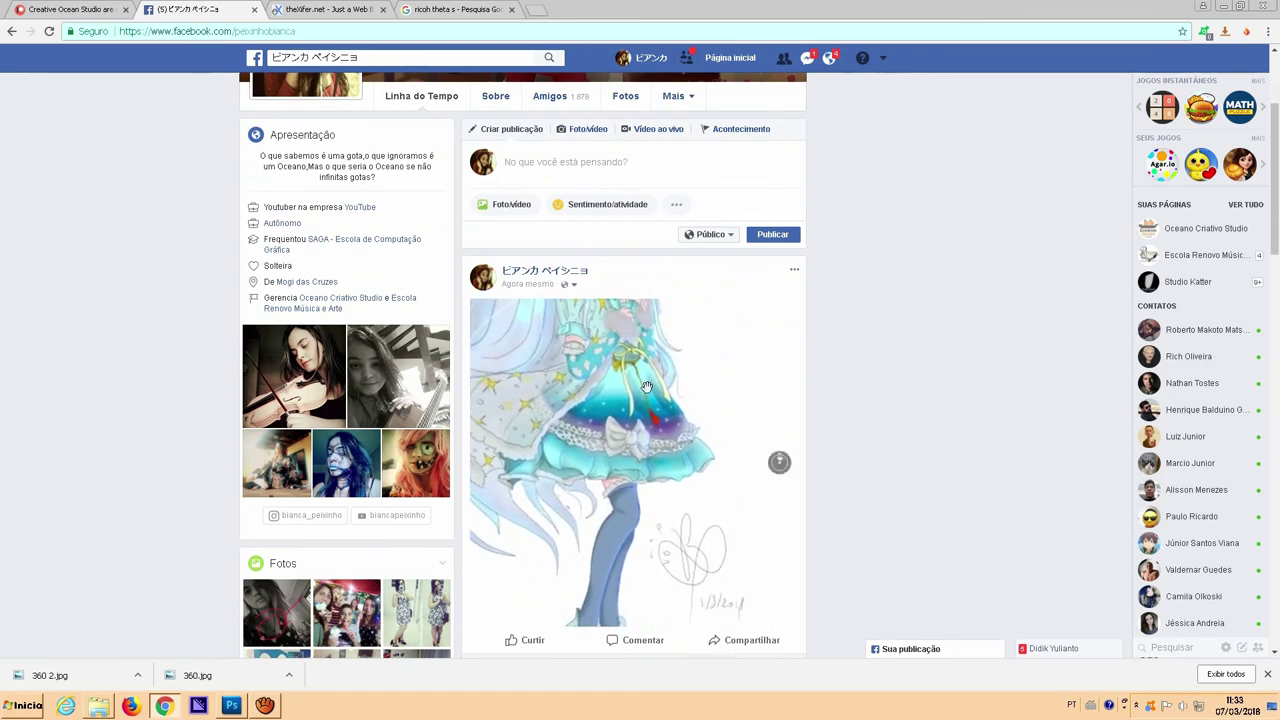
scroll(642, 268, down, 3)
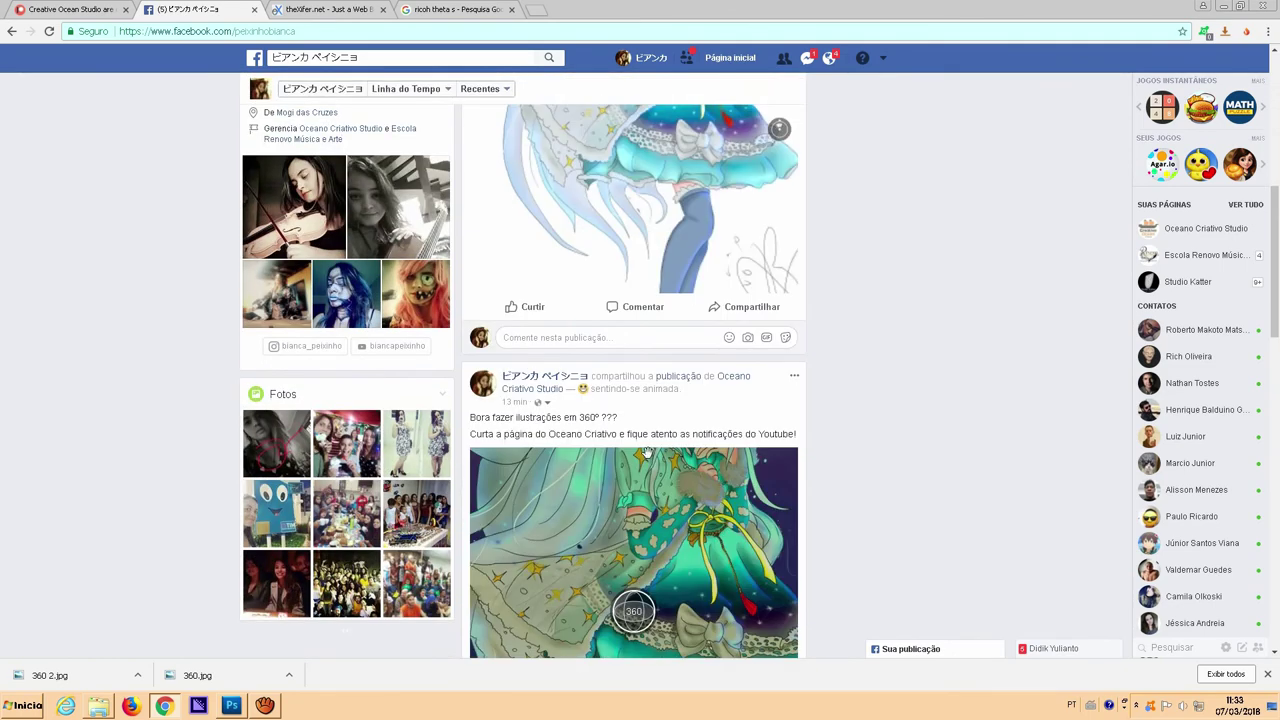
scroll(642, 268, up, 3)
scroll(869, 343, up, 3)
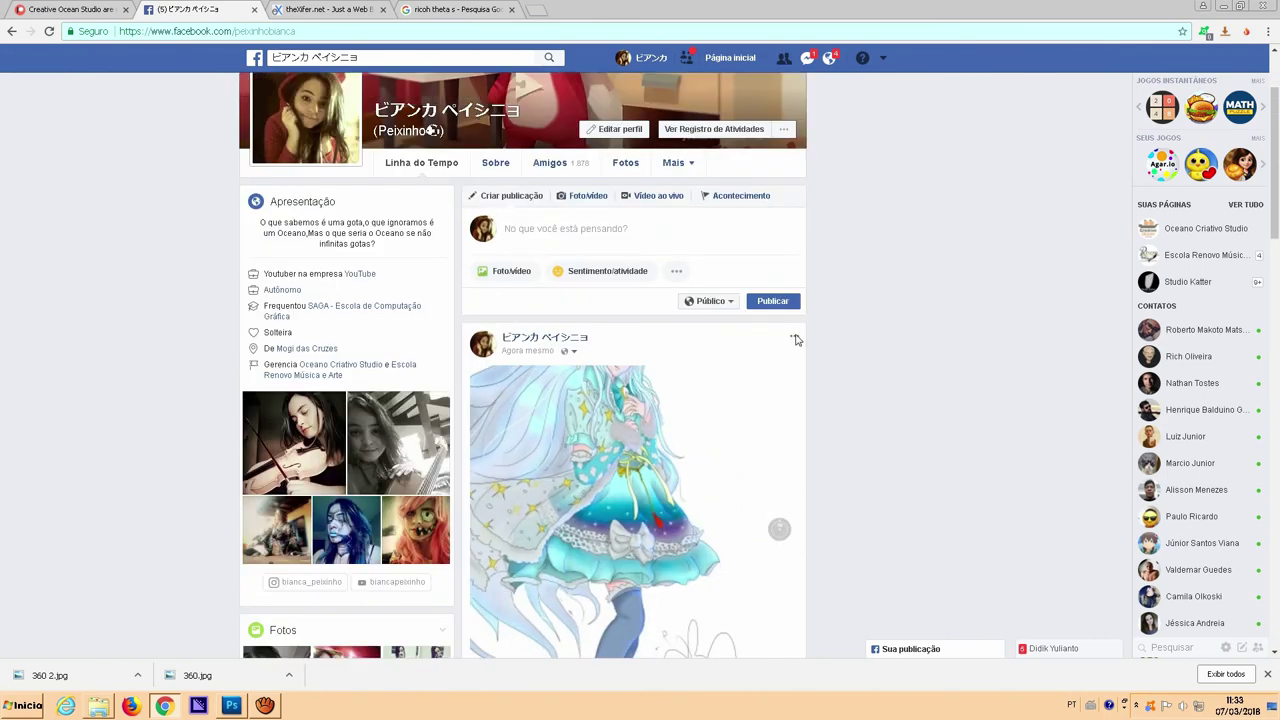
click(794, 338)
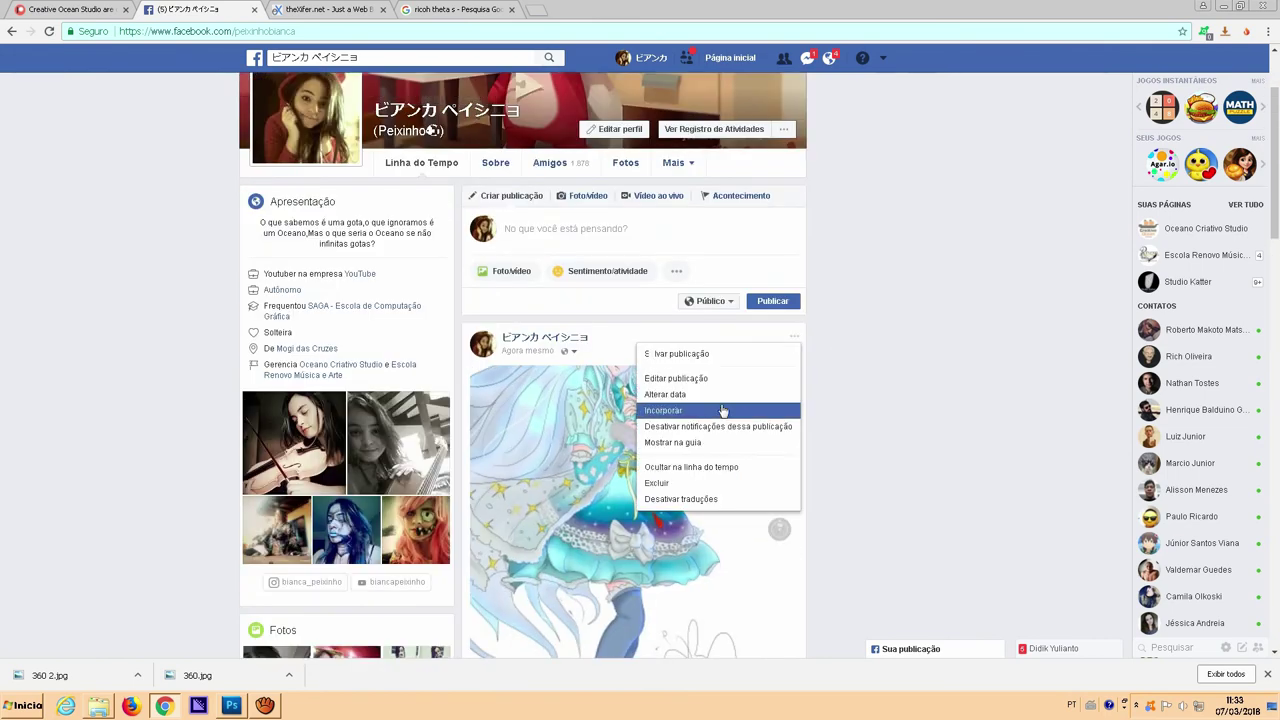